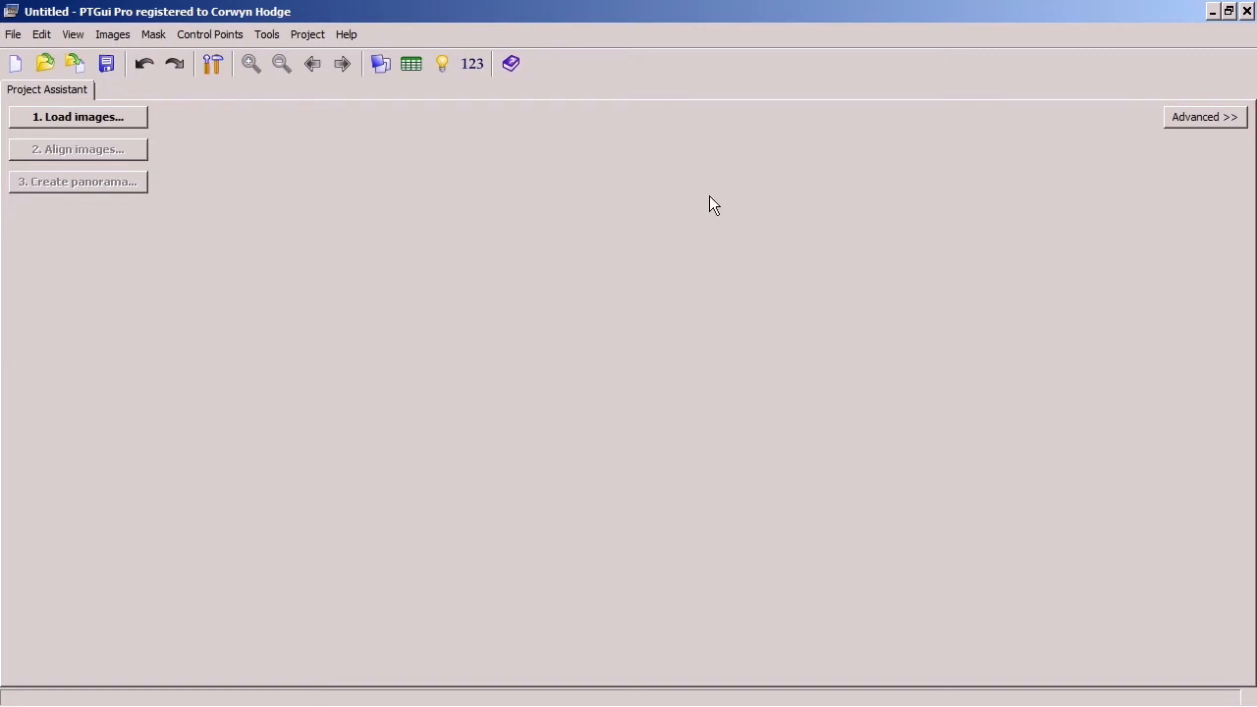
- Switch to File Explorer and browse digitalTutors_lightingVfx > pictures > windsor_brocas_uk_0001 > plates to the nef folder
left_click(90, 120)
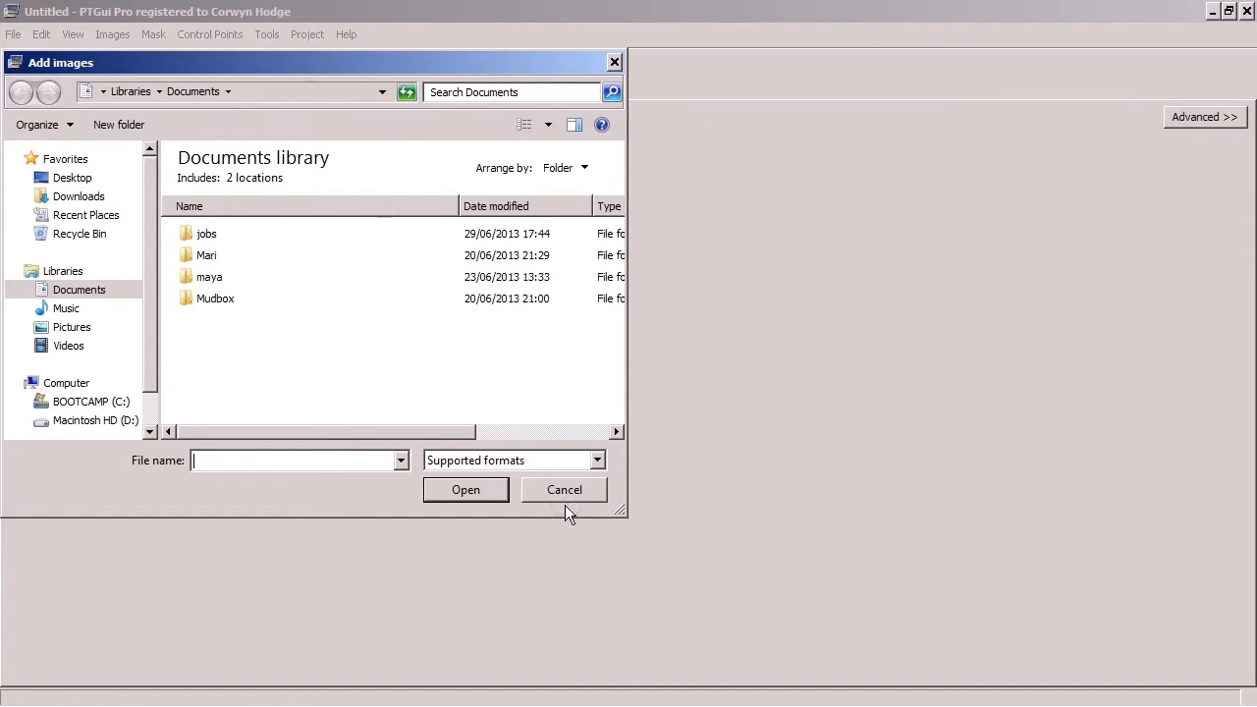
left_click(568, 490)
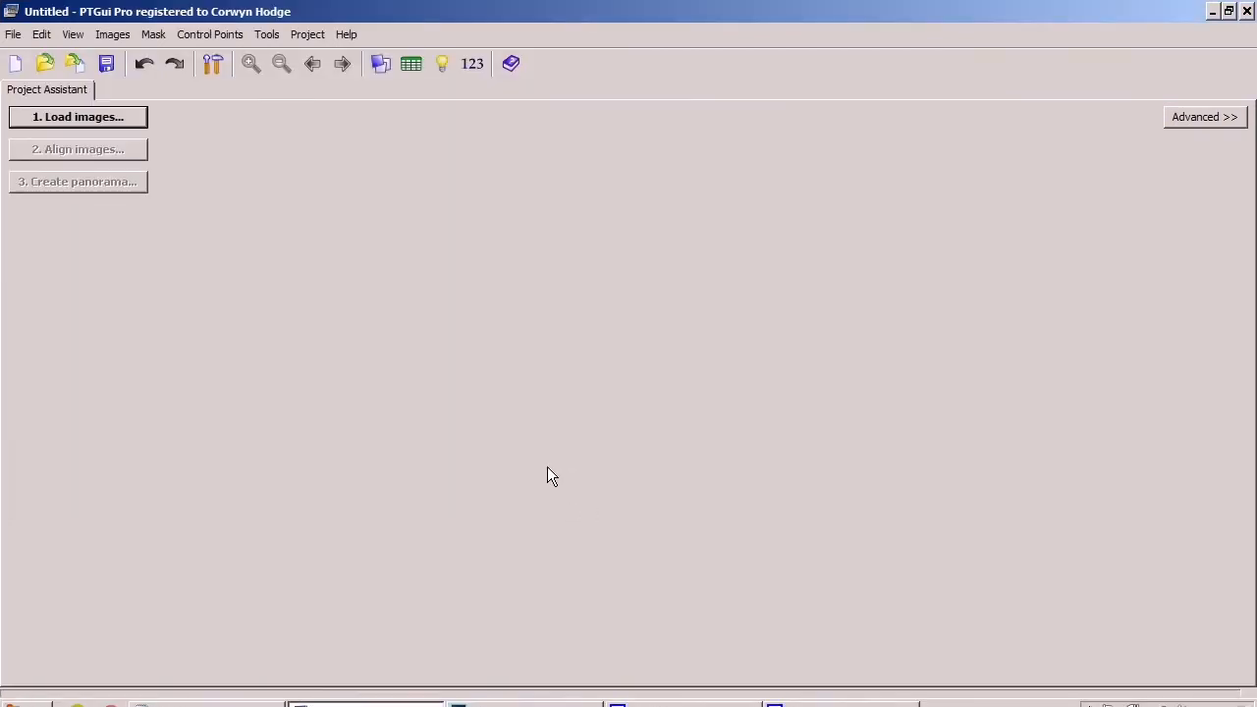
double_click(1055, 8)
left_click_drag(595, 77, 582, 201)
double_click(1208, 35)
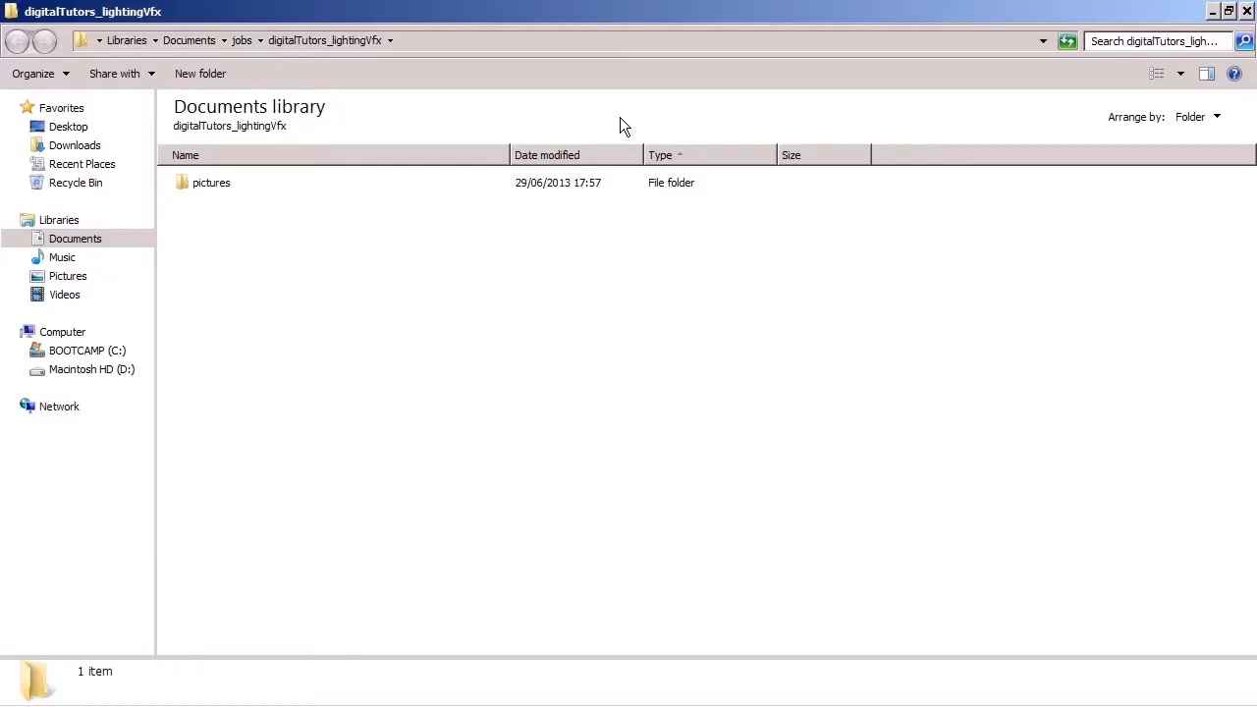
double_click(211, 185)
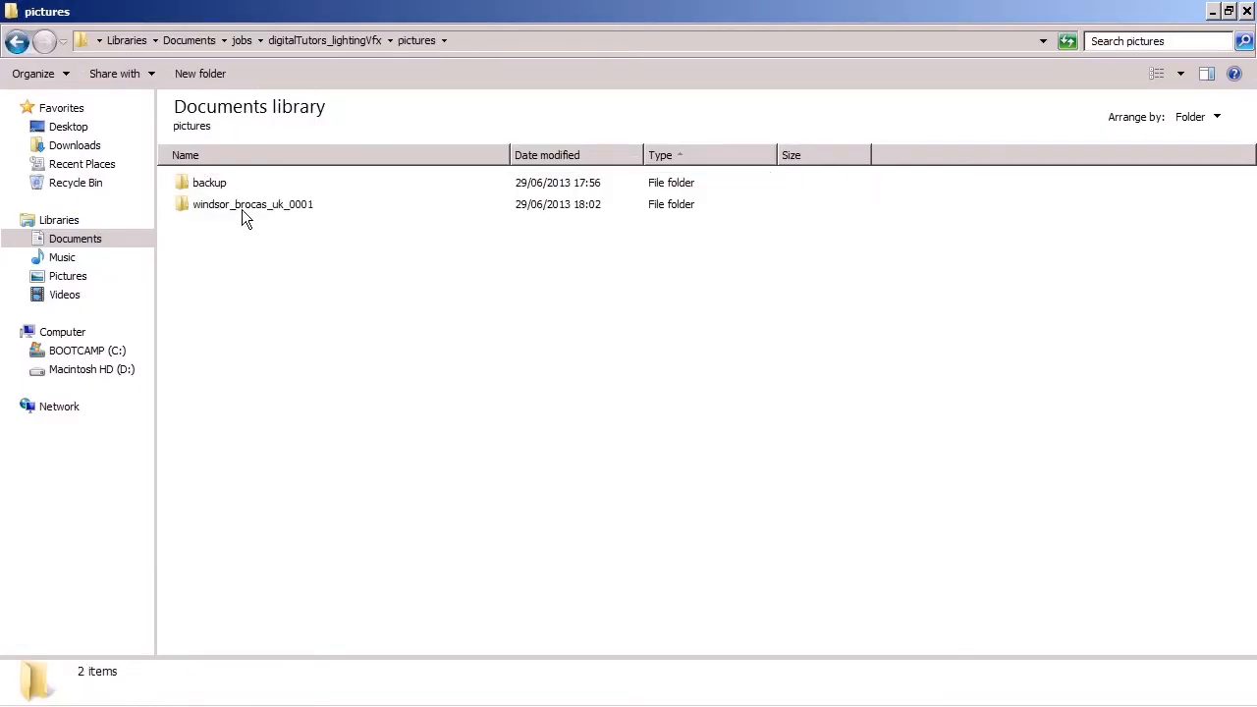
double_click(253, 207)
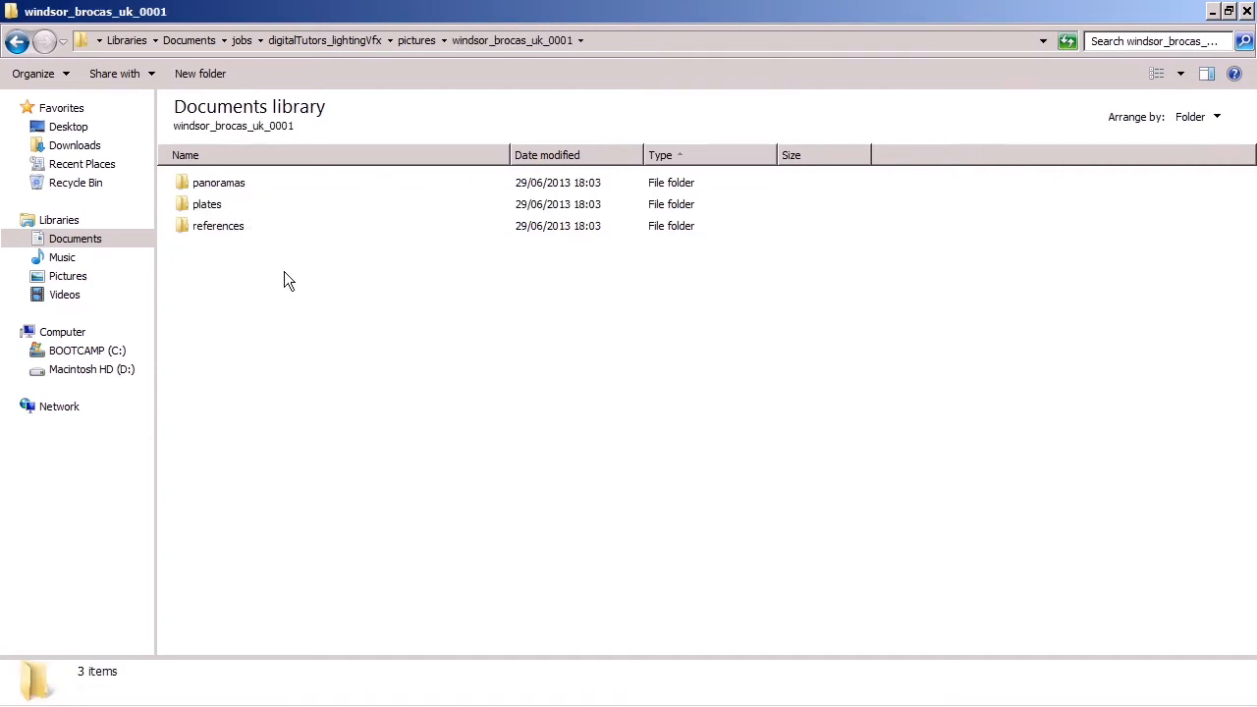
double_click(213, 203)
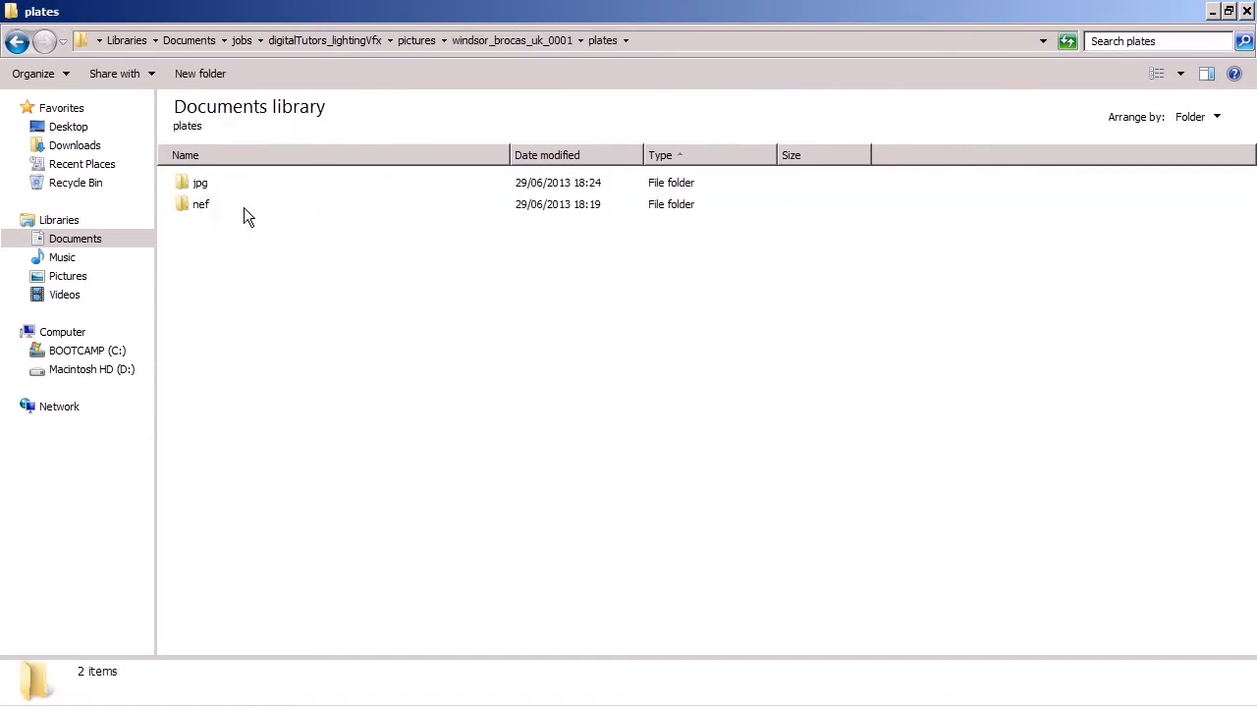
double_click(197, 204)
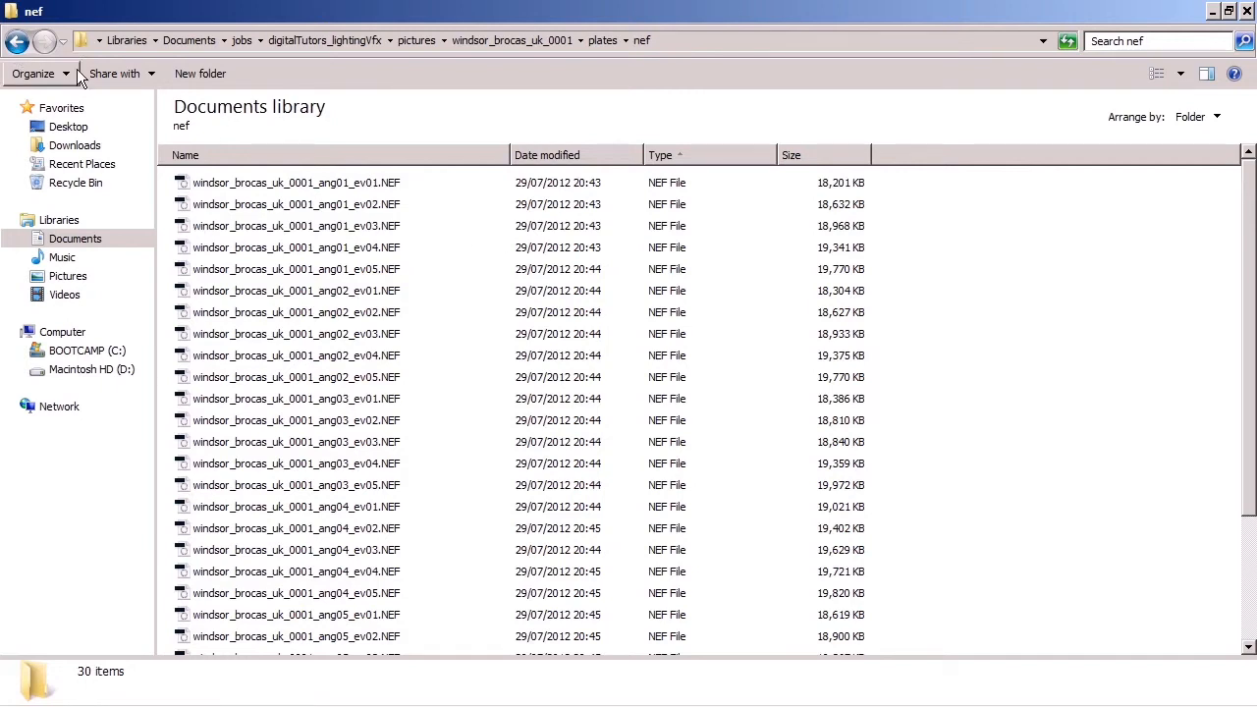
- View windsor_brocas_uk_0001_ang01_ev01.jpg from the jpg folder in a maximized viewer, close it and return to the plates folder
left_click(15, 41)
left_click(200, 185)
double_click(200, 186)
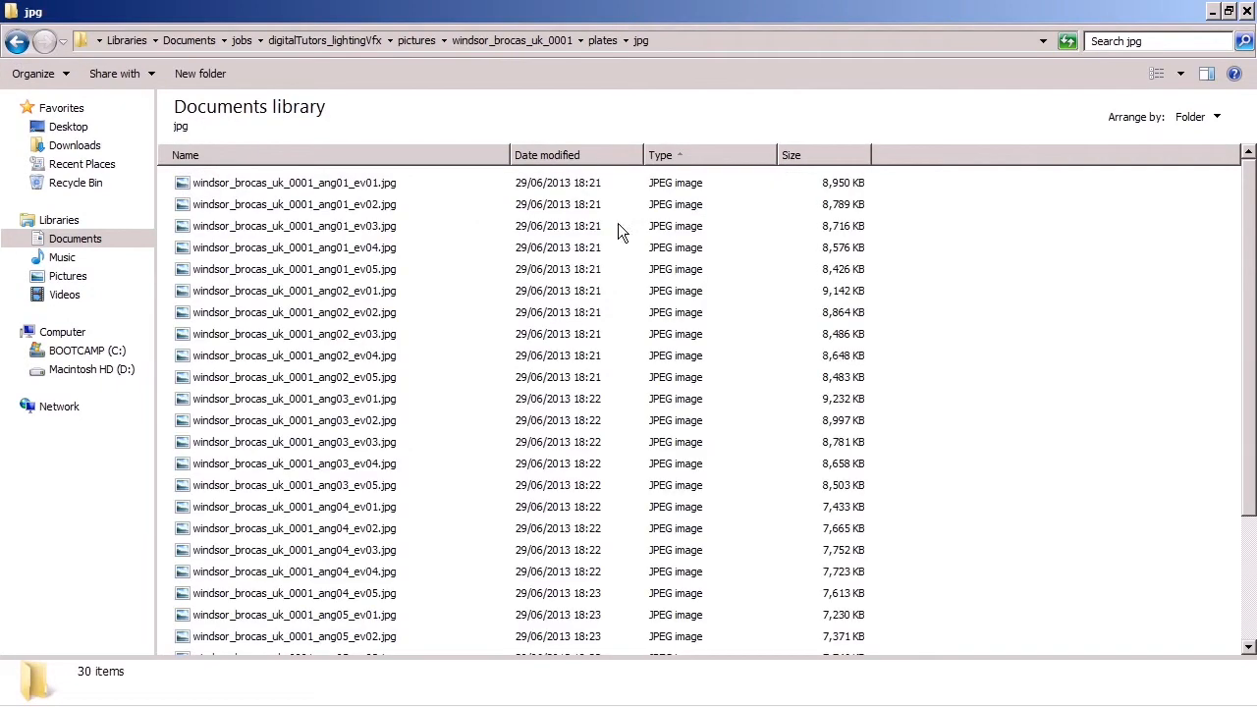
double_click(407, 181)
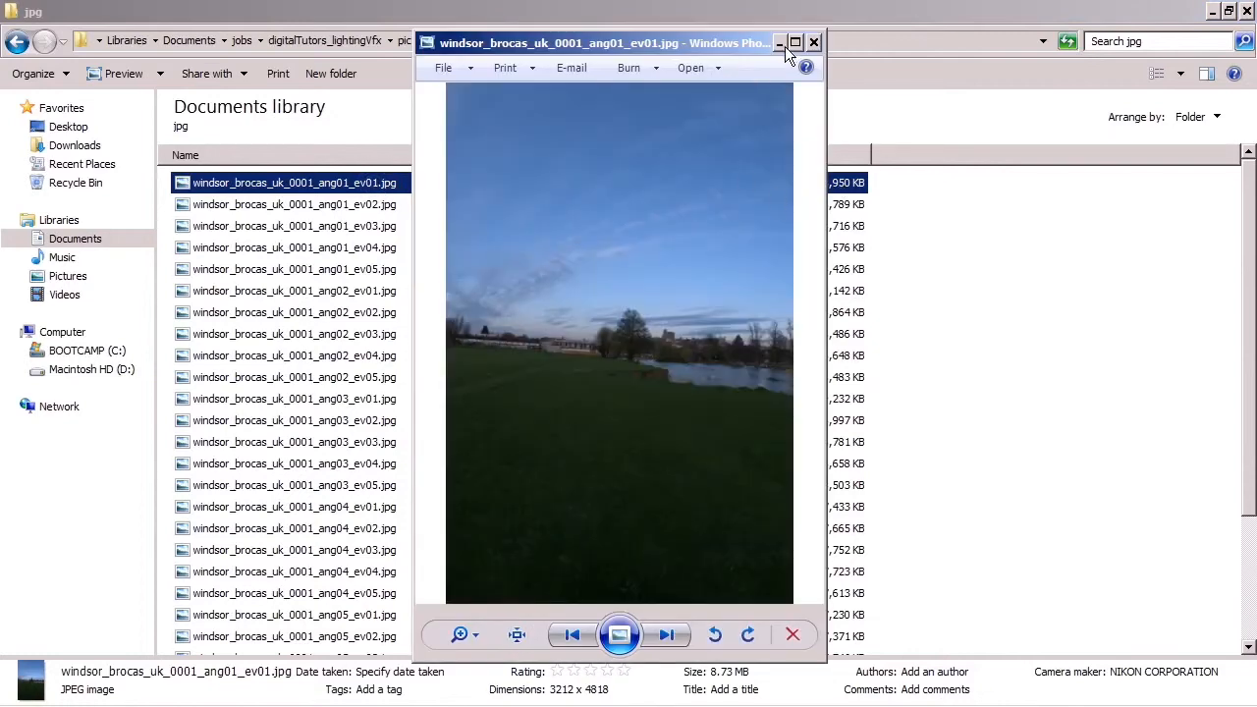
left_click(793, 43)
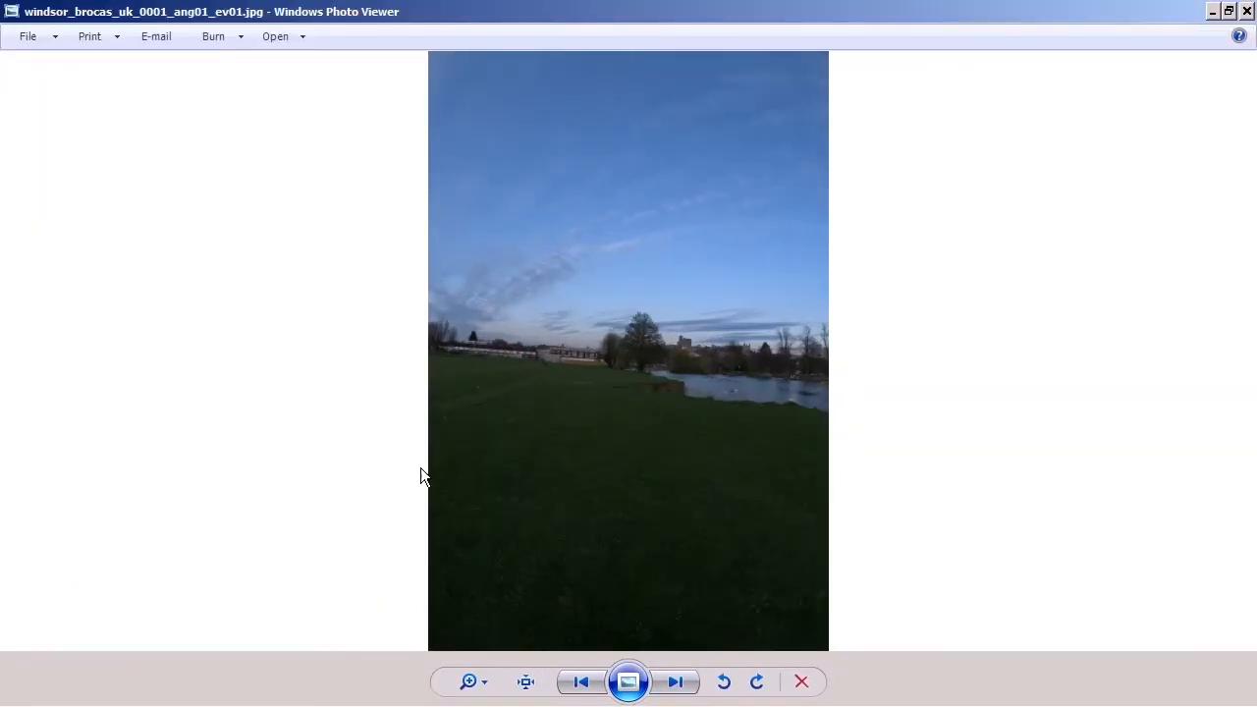
left_click(1244, 13)
left_click(19, 41)
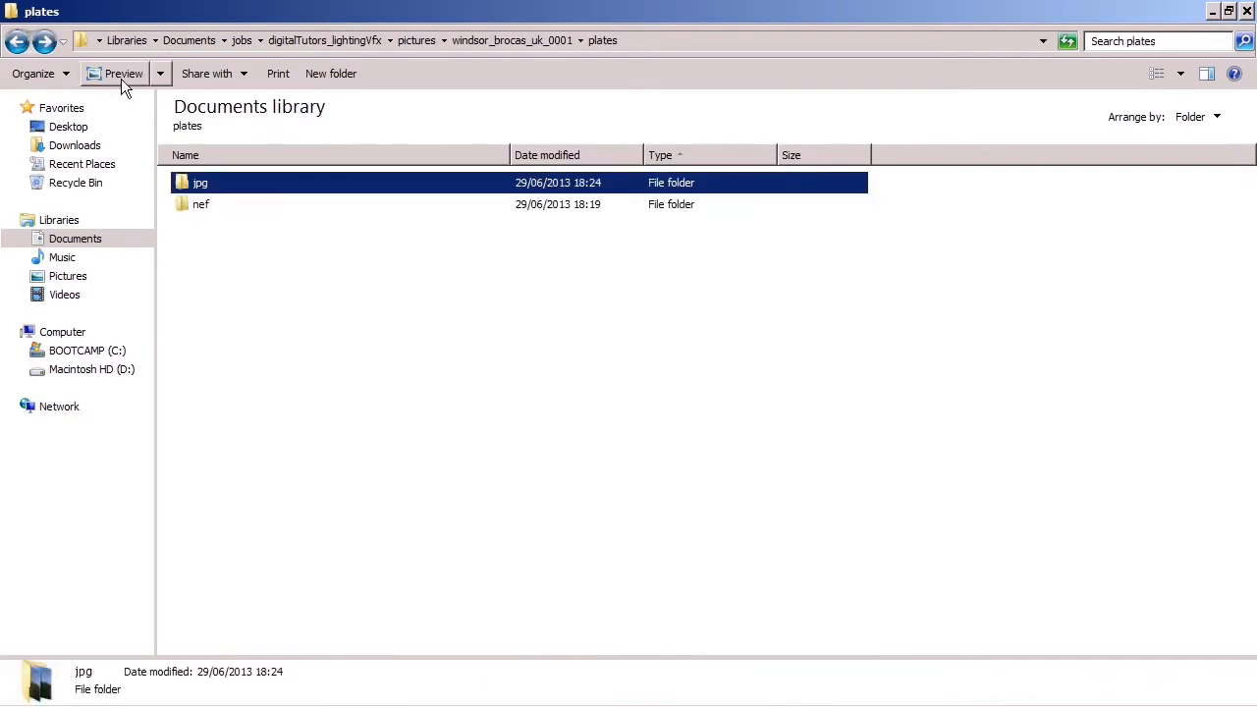
left_click(208, 206)
left_click(253, 274)
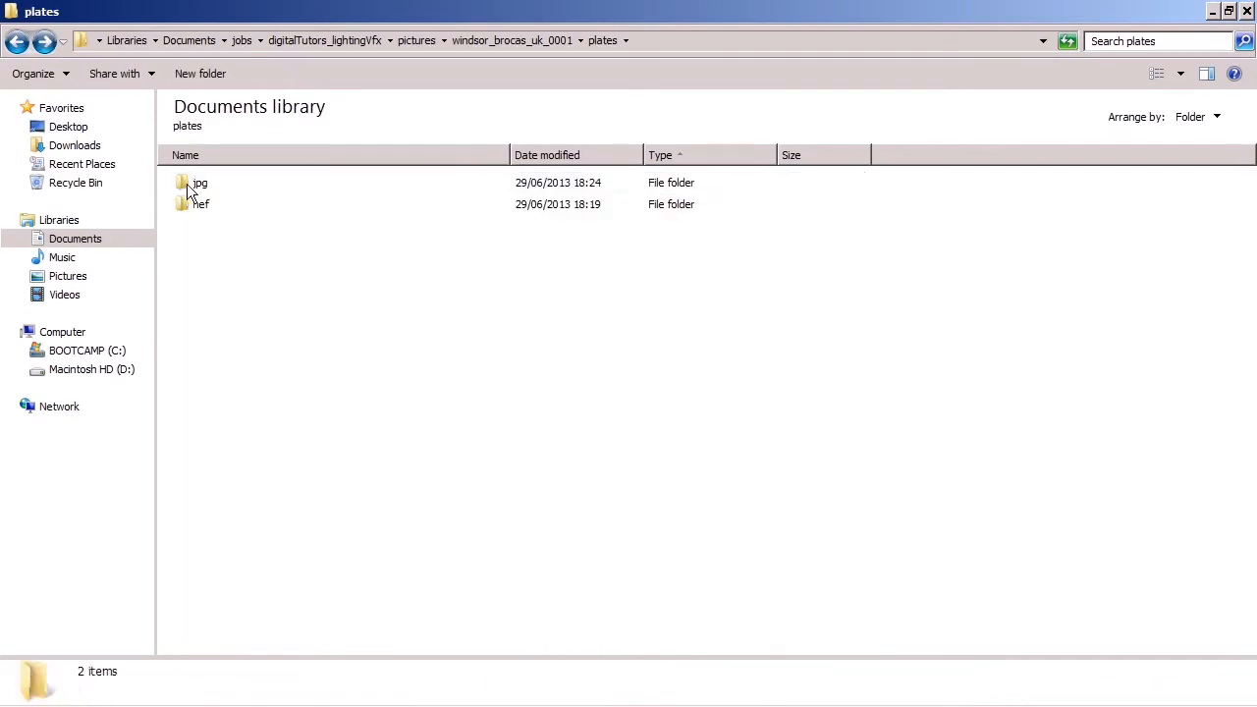
- Look through all the bracketed JPEG plates in the jpg folder from ang01_ev01 onward, close the viewer and return to the plates folder
double_click(184, 185)
double_click(330, 187)
left_click(676, 683)
left_click(696, 687)
left_click(692, 688)
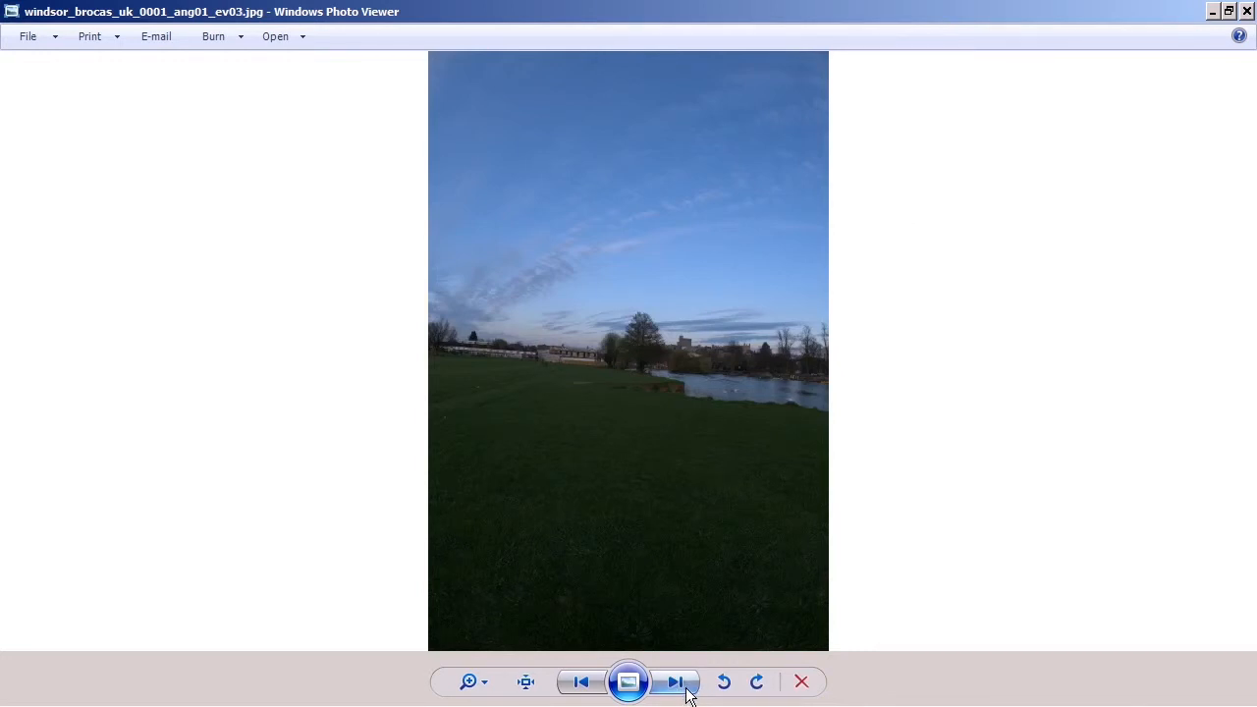
left_click(692, 694)
left_click(692, 694)
left_click(689, 695)
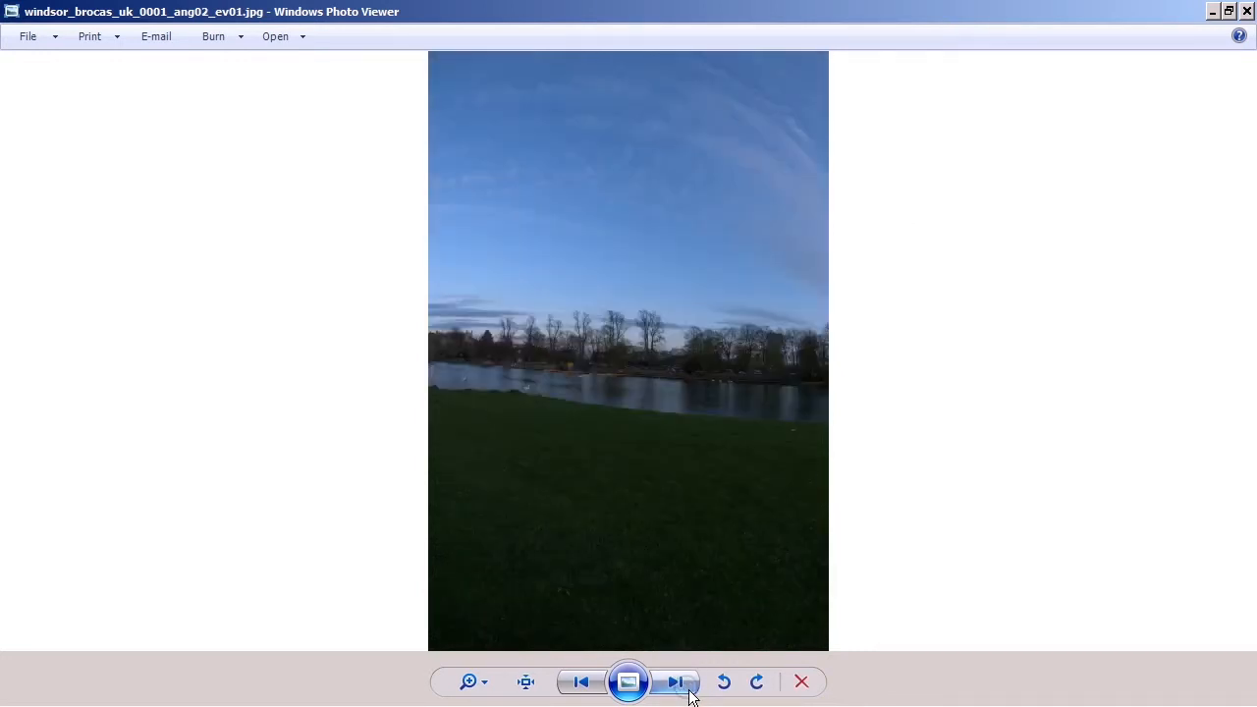
left_click(689, 695)
left_click(690, 696)
left_click(688, 695)
left_click(688, 696)
left_click(689, 695)
left_click(688, 695)
left_click(687, 696)
left_click(686, 695)
left_click(686, 695)
left_click(684, 693)
left_click(684, 693)
left_click(685, 693)
left_click(684, 693)
left_click(686, 693)
left_click(685, 694)
left_click(685, 693)
left_click(685, 694)
left_click(685, 693)
left_click(686, 693)
left_click(686, 694)
left_click(687, 693)
left_click(688, 693)
left_click(686, 693)
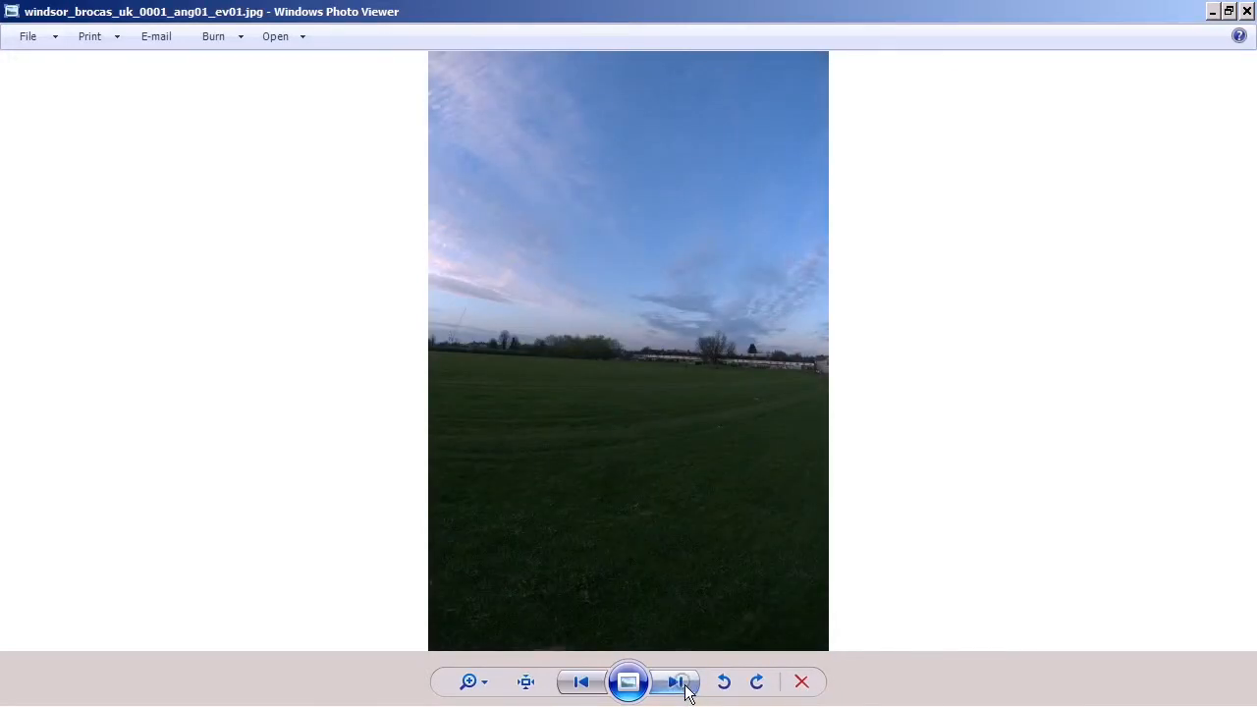
left_click(685, 692)
left_click(685, 691)
left_click(685, 691)
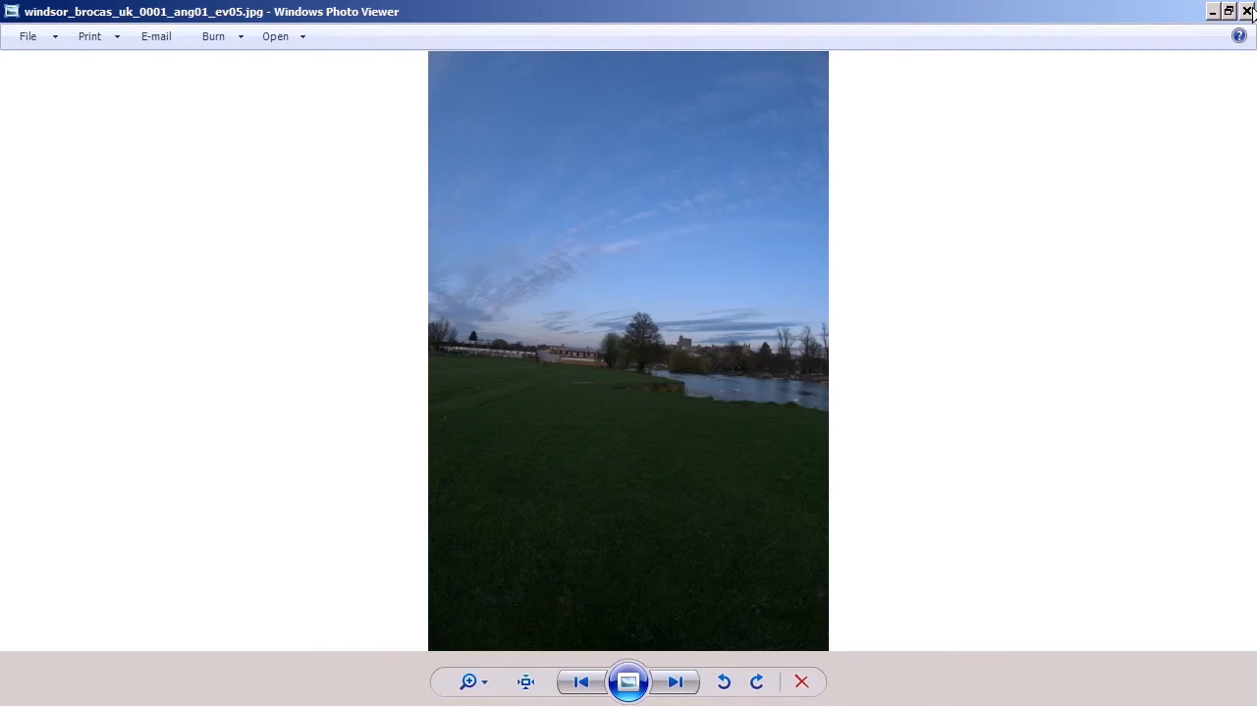
left_click(1247, 11)
left_click(16, 42)
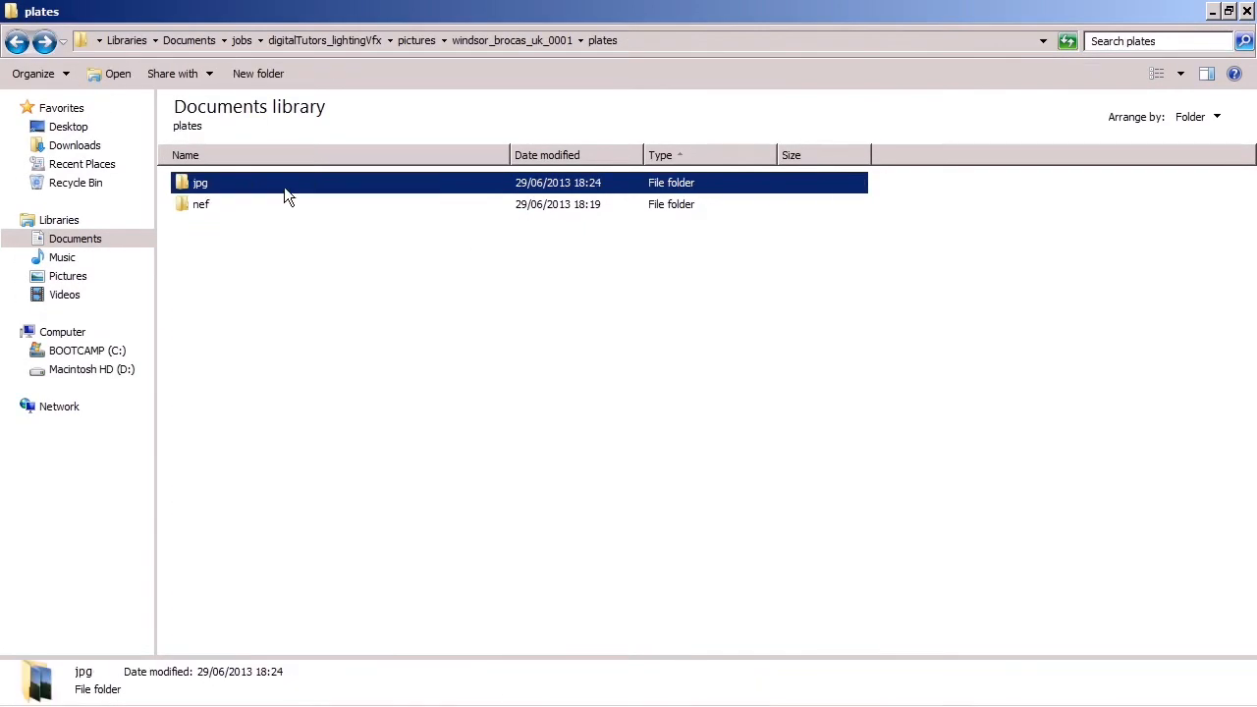
- Select all the NEF files in the nef folder, from windsor_brocas_uk_0001_ang01_ev01.NEF to windsor_brocas_uk_0001_ang06_ev05.NEF
double_click(204, 204)
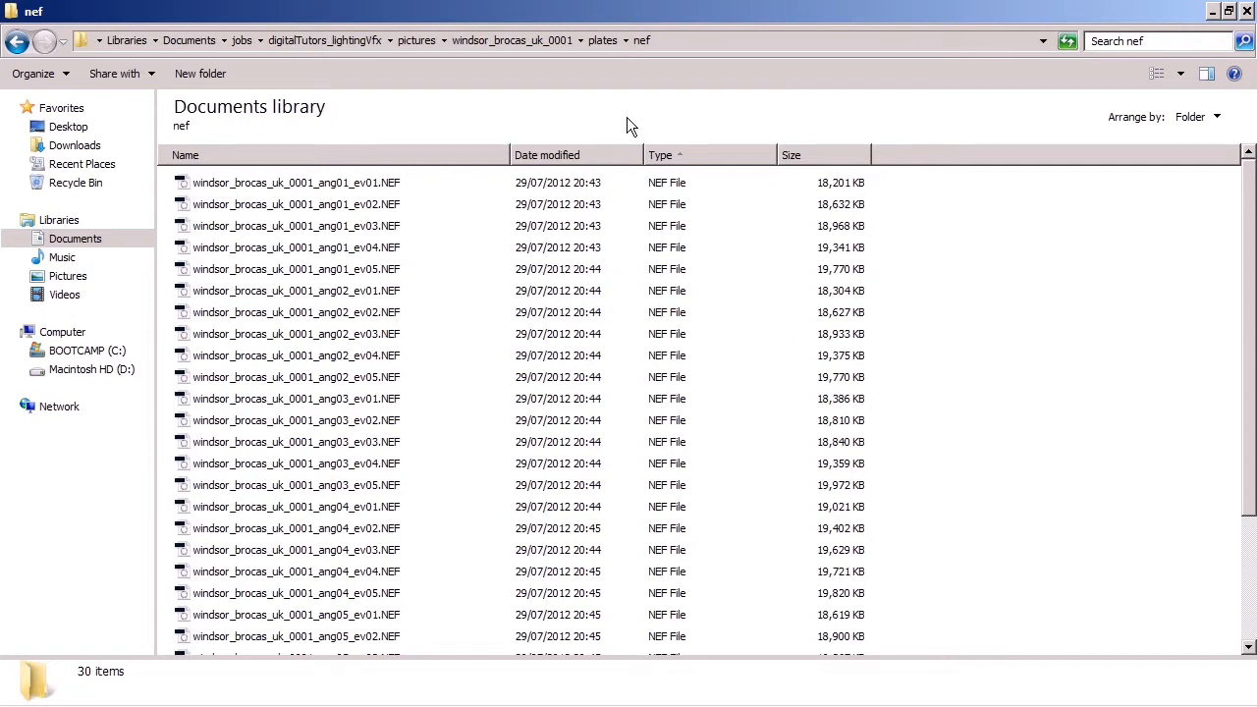
left_click(396, 187)
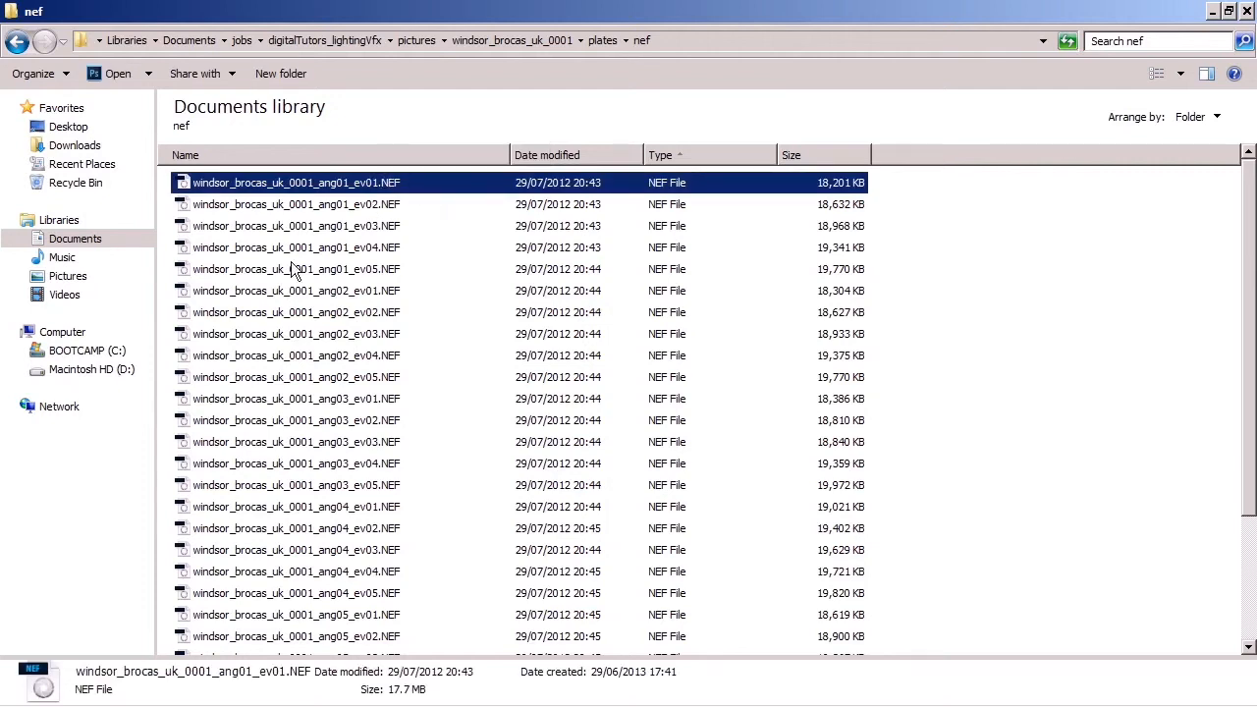
left_click(386, 273)
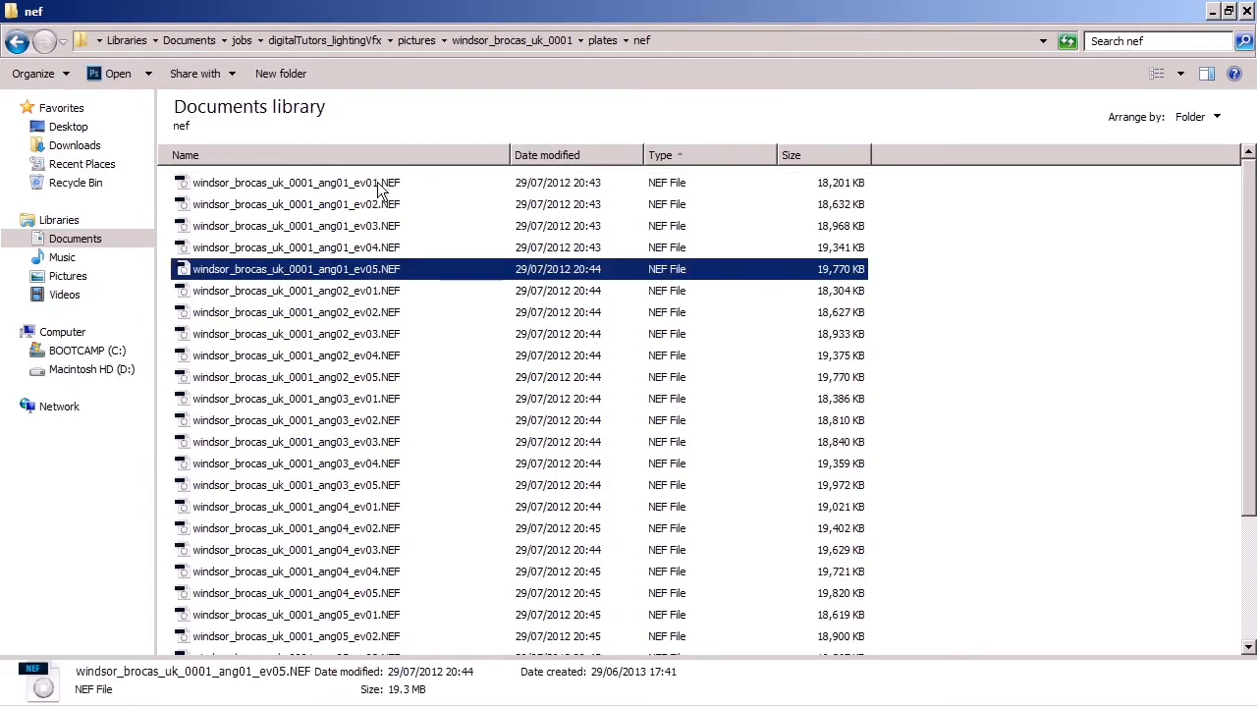
left_click(404, 186)
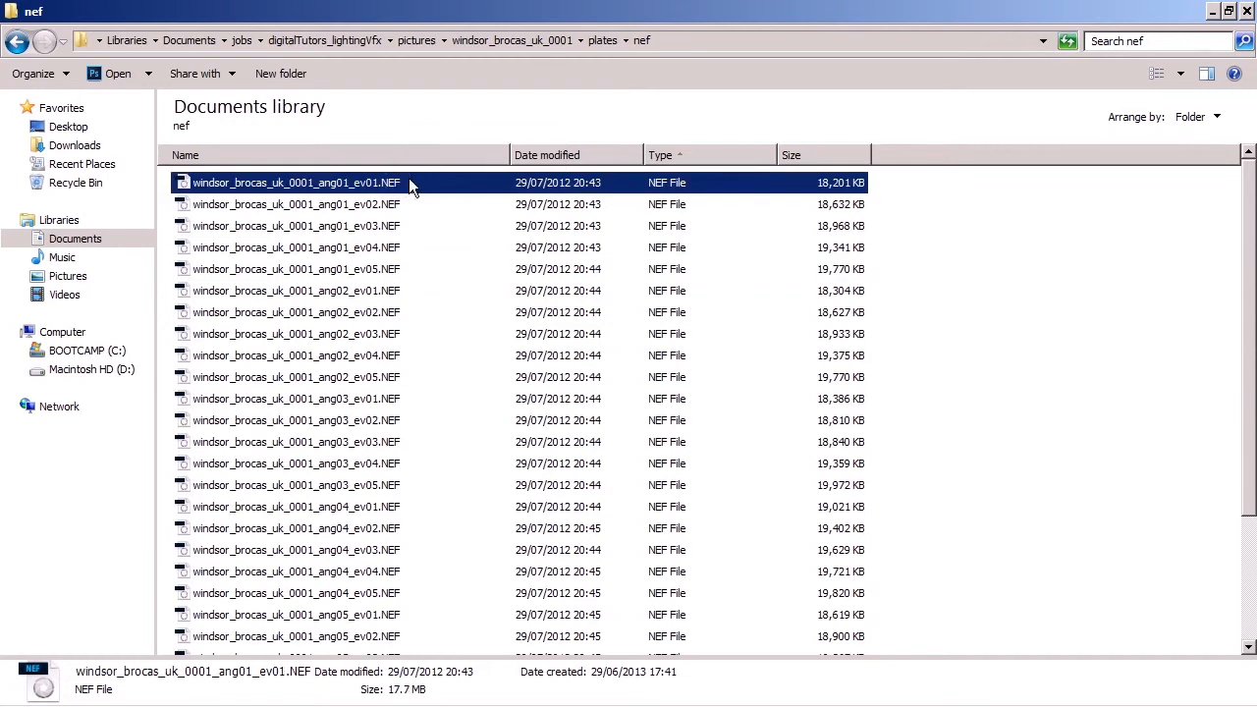
scroll(1239, 226, "down", 3)
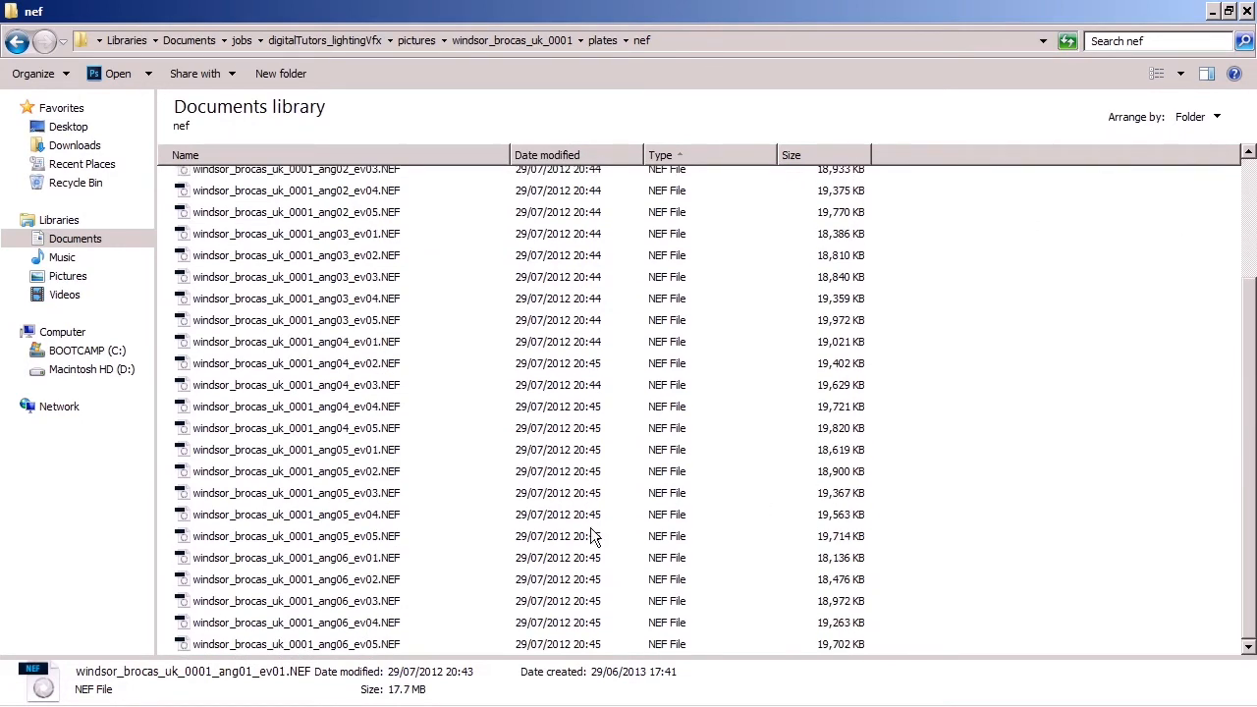
left_click(390, 643, "shift")
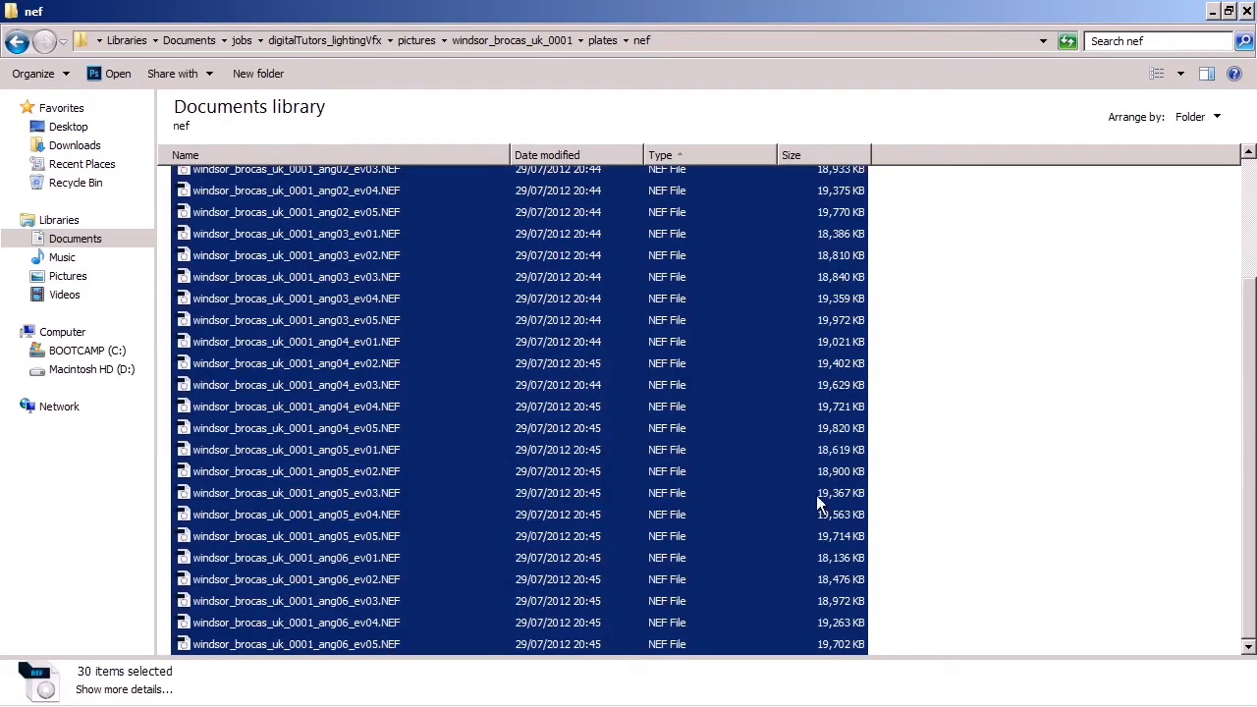
scroll(1249, 403, "up", 3)
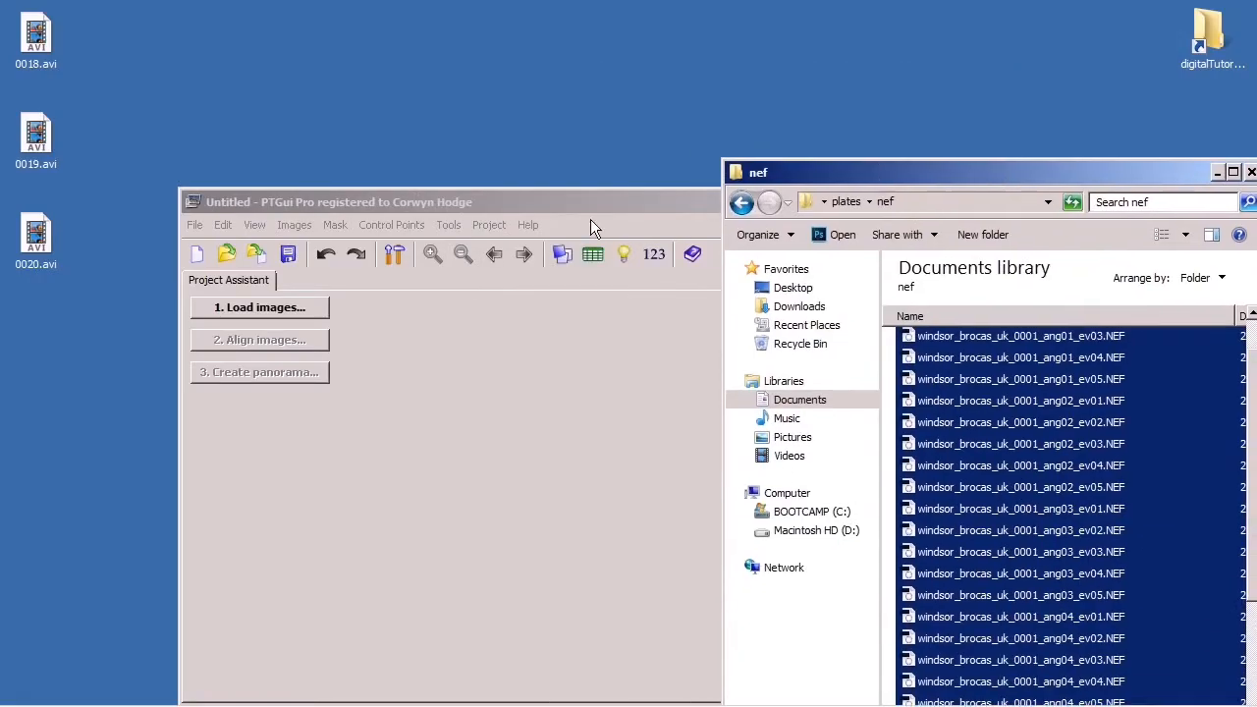
- Switch to PTGui Pro, place the nef folder window over it and load the selected NEF files into the project
left_click(560, 205)
double_click(560, 205)
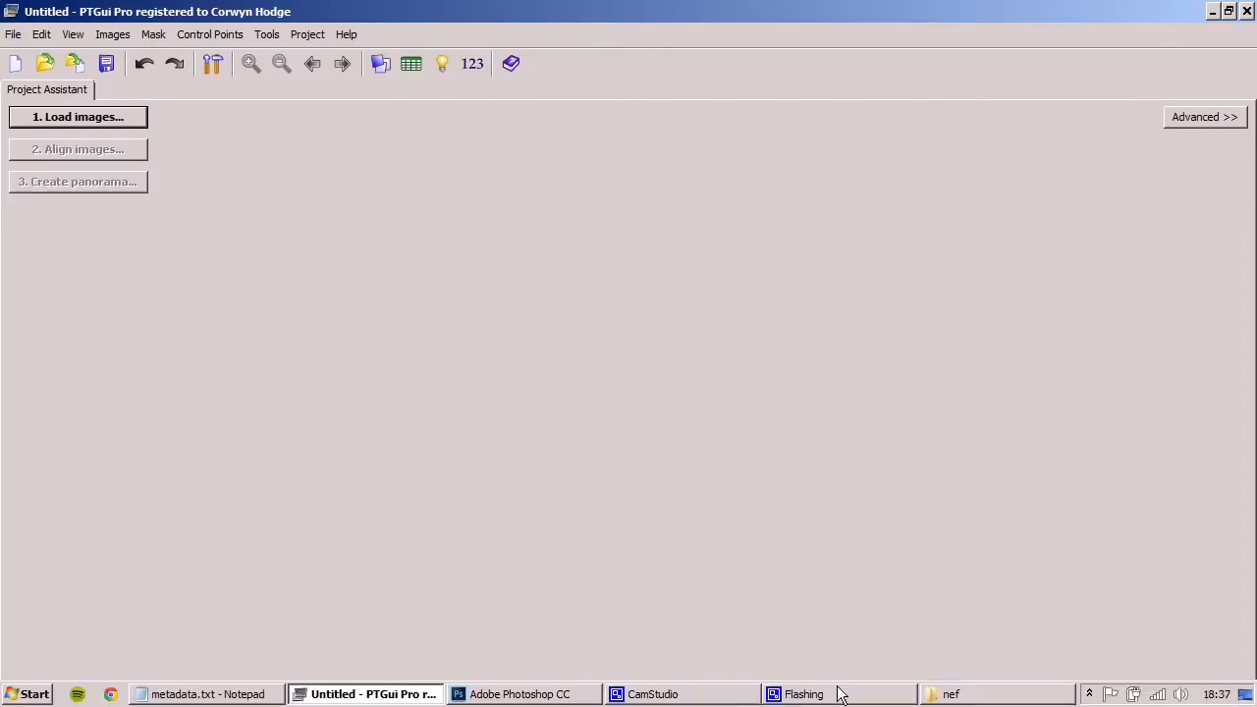
left_click(945, 697)
left_click_drag(950, 180, 836, 53)
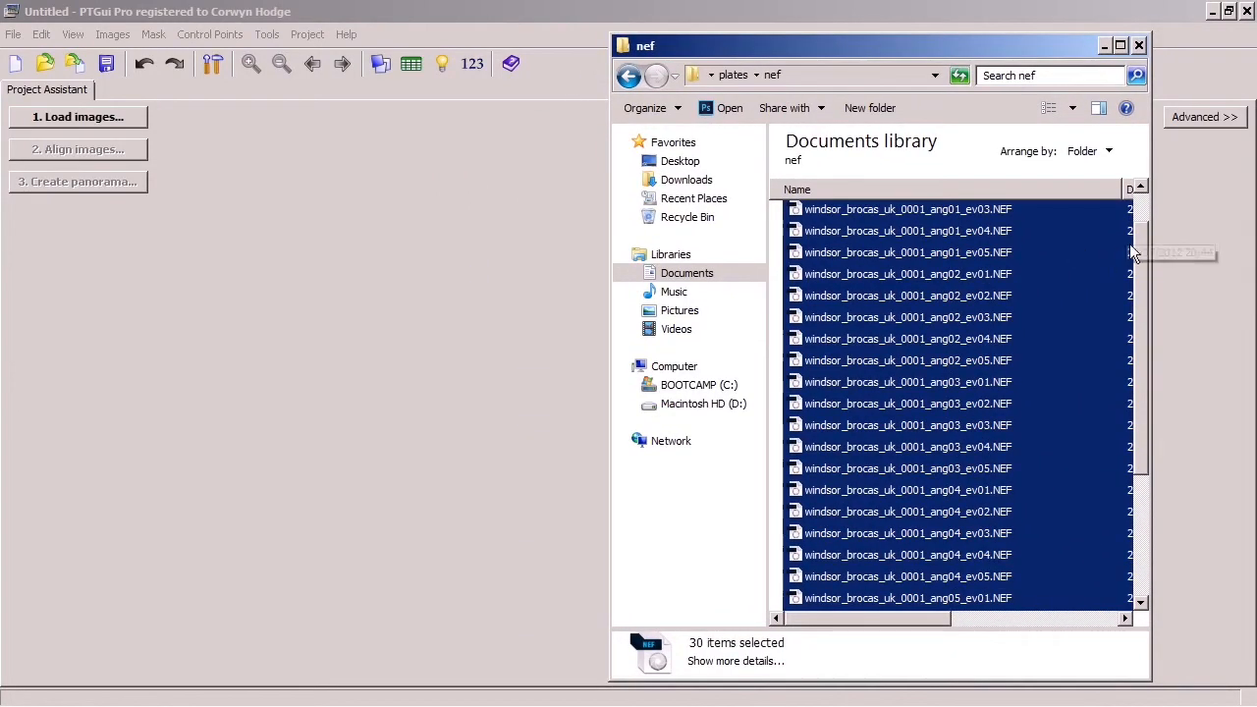
left_click_drag(1142, 243, 1143, 199)
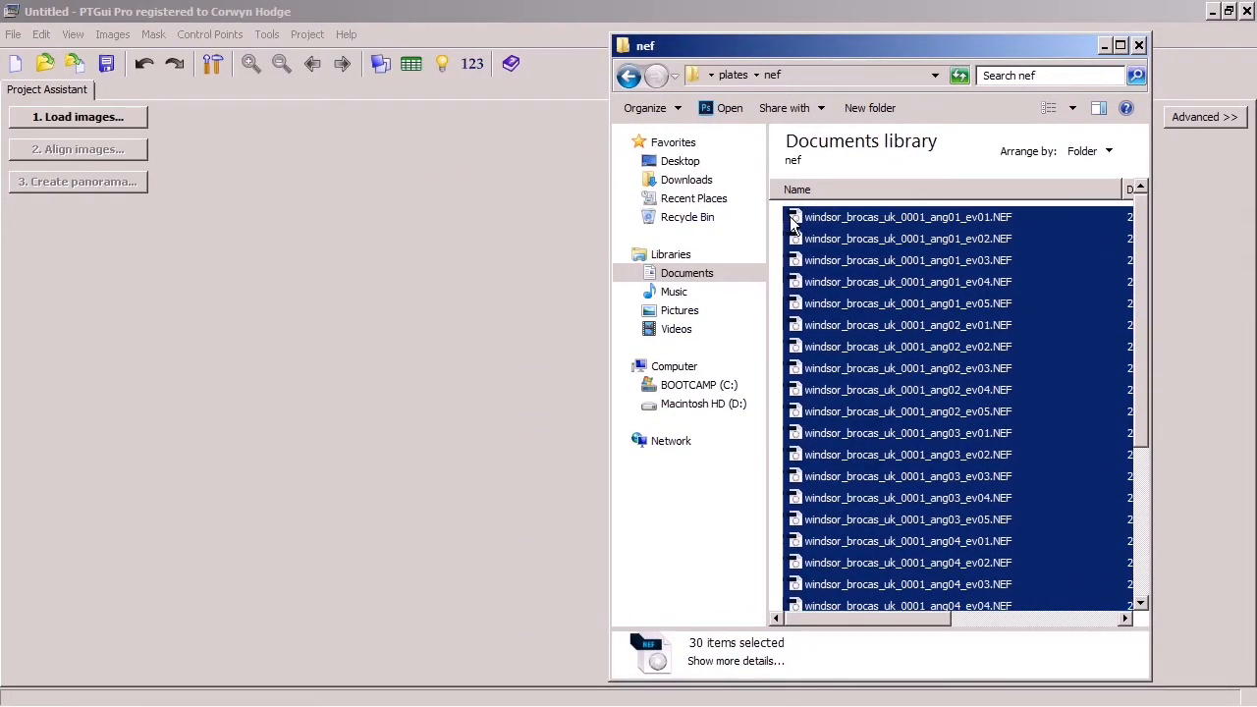
left_click_drag(328, 196, 332, 197)
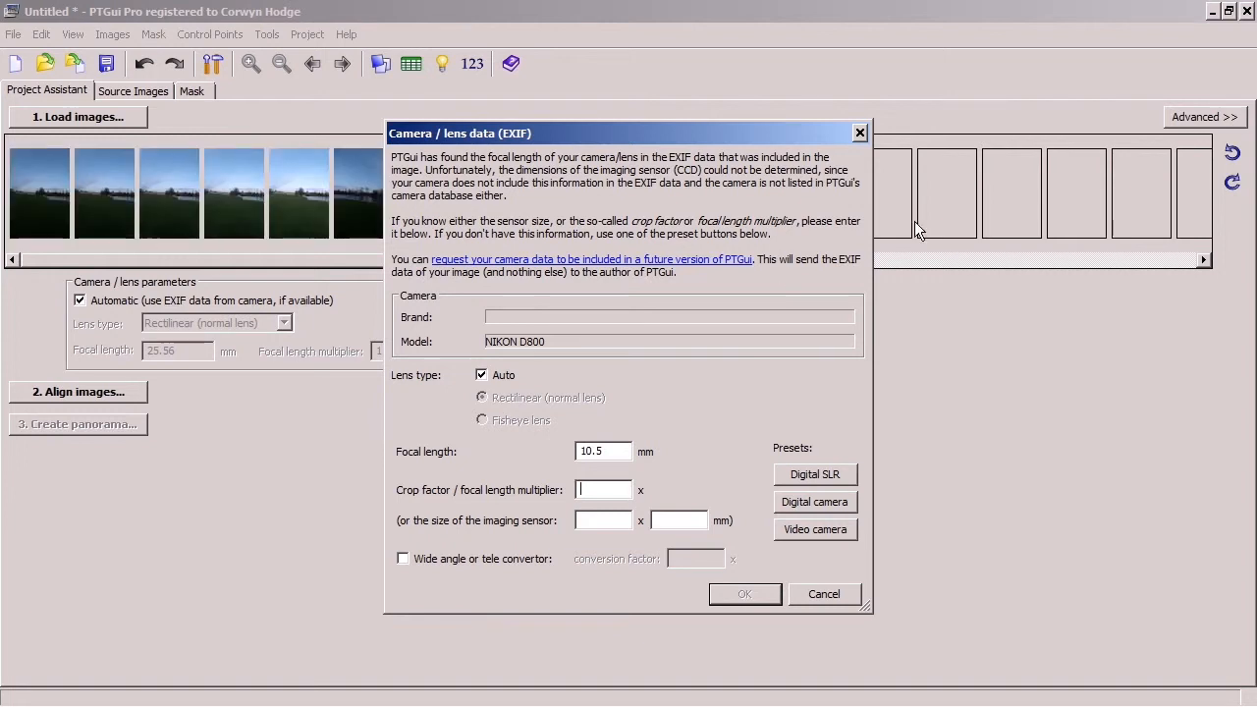
- Apply the Digital SLR preset with a 1.5x crop factor as the camera and lens data and accept it
left_click_drag(687, 132, 591, 98)
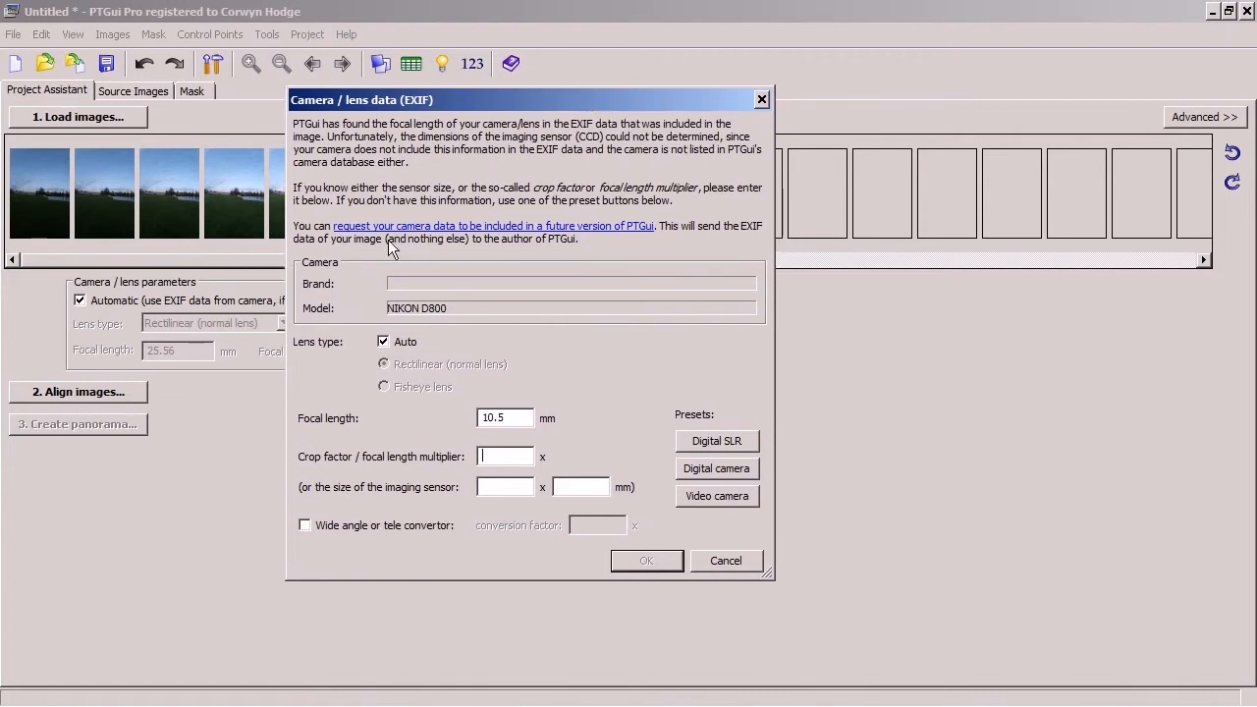
left_click_drag(553, 103, 517, 103)
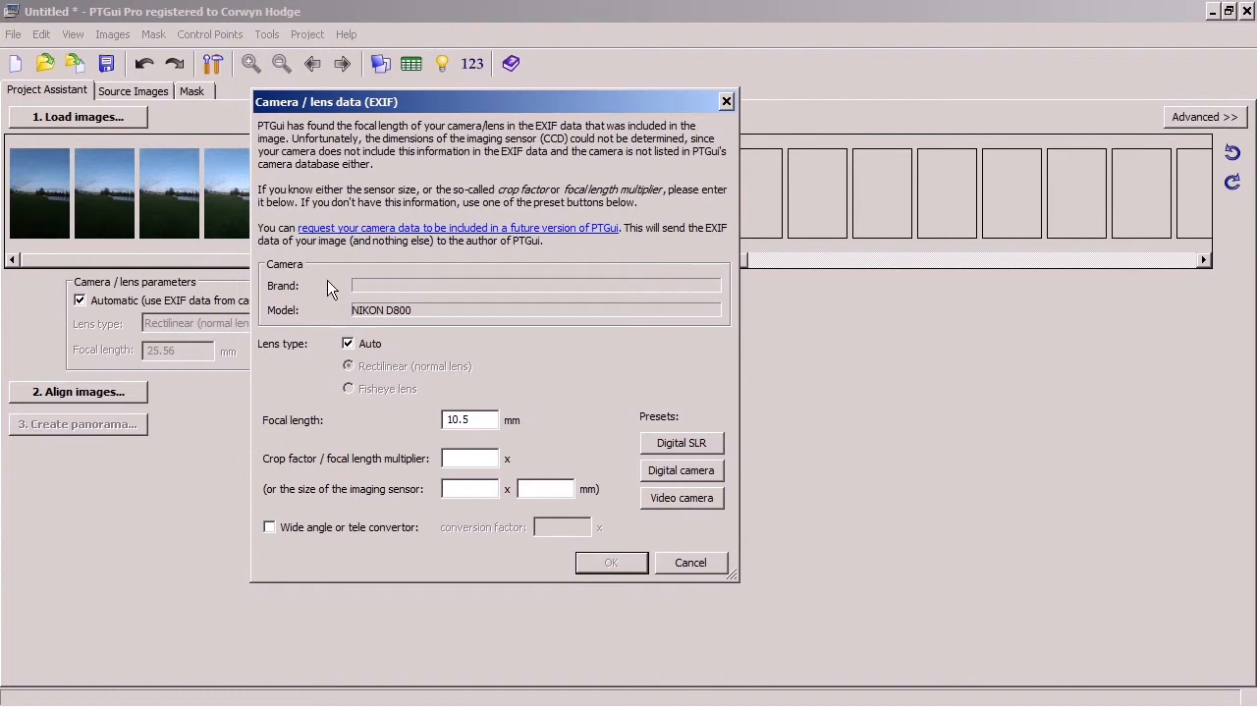
mouse_move(393, 103)
left_mouse_down()
mouse_move(416, 103)
mouse_move(381, 96)
left_mouse_up()
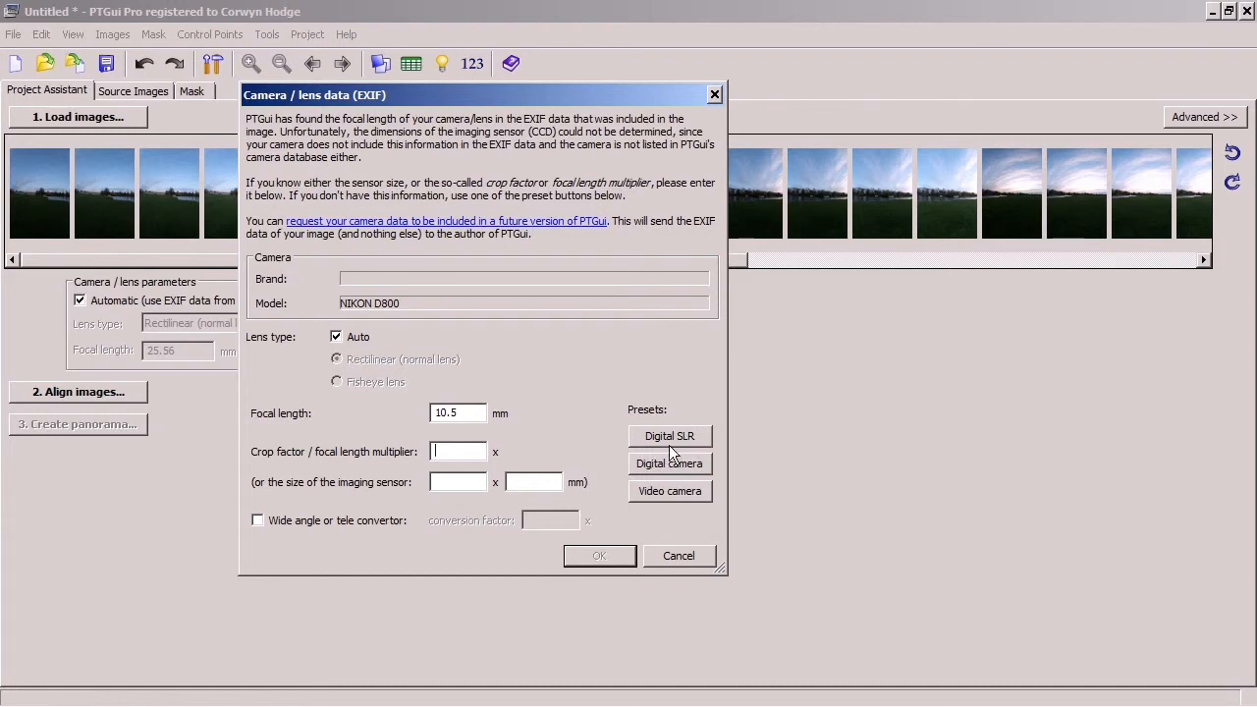
left_click(697, 443)
left_click(698, 437)
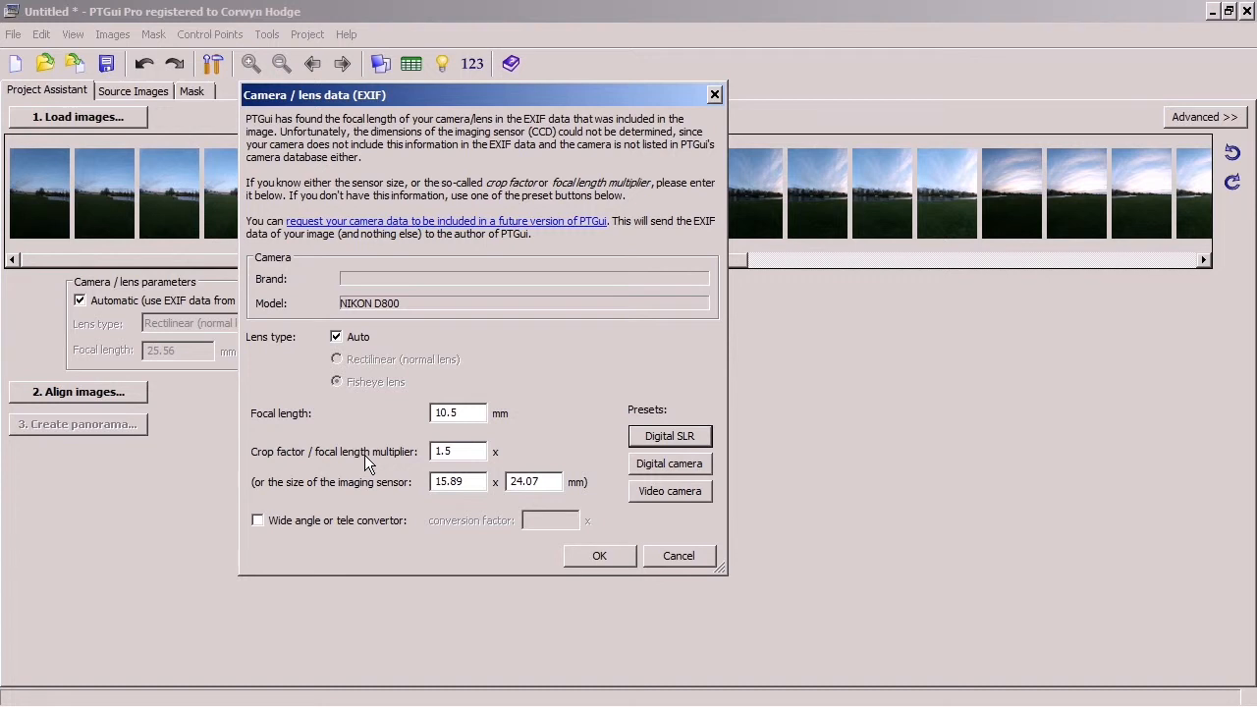
left_click(600, 556)
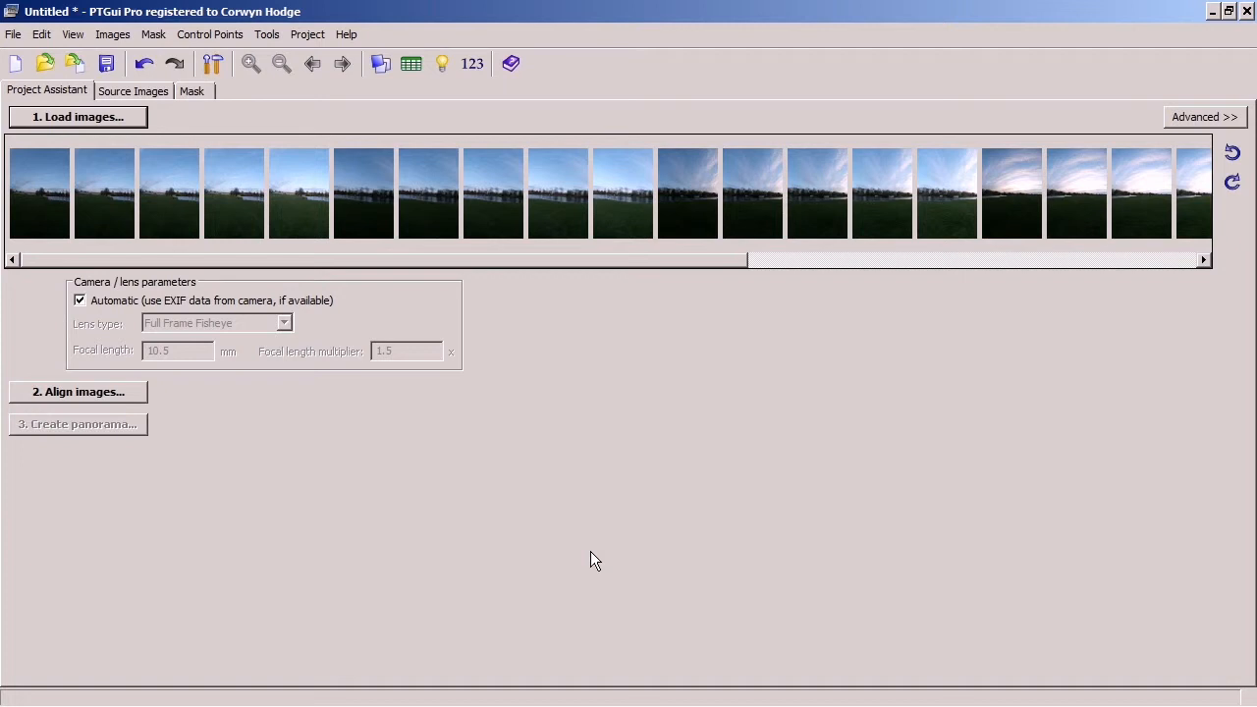
- Look through the strip of source images loaded in the project
left_click_drag(265, 260, 646, 277)
scroll(285, 255, "down", 3)
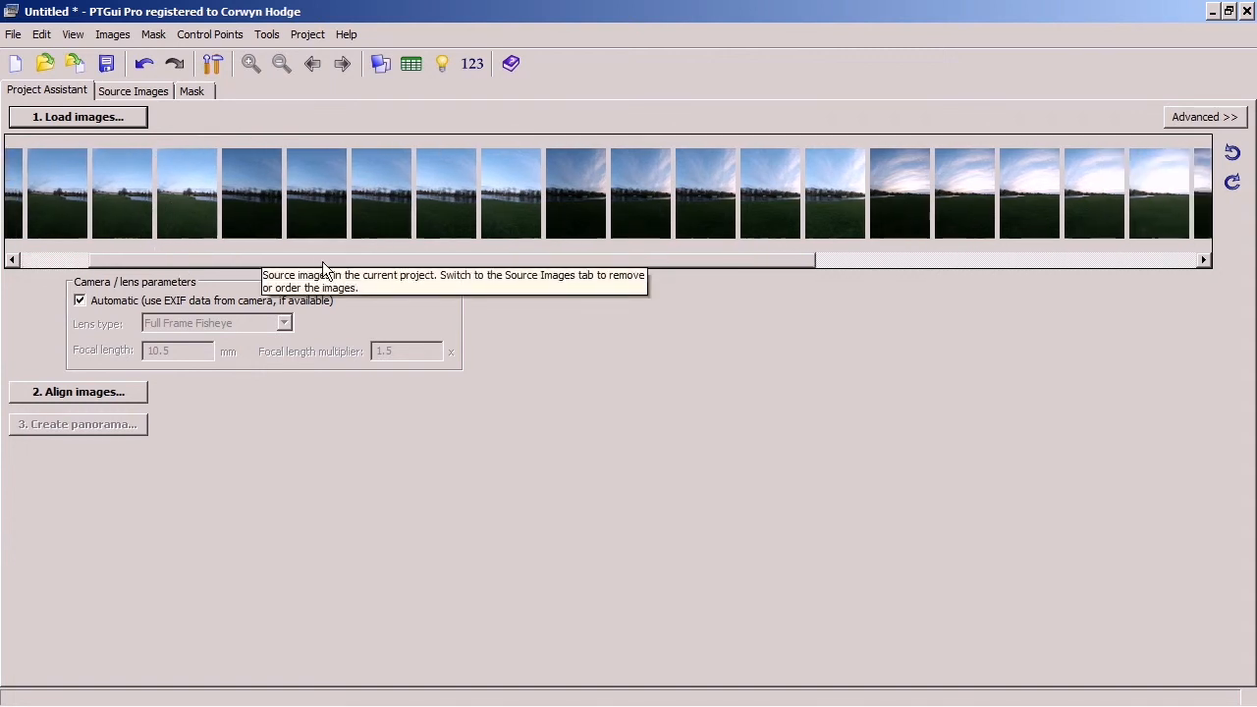
scroll(498, 259, "down", 3)
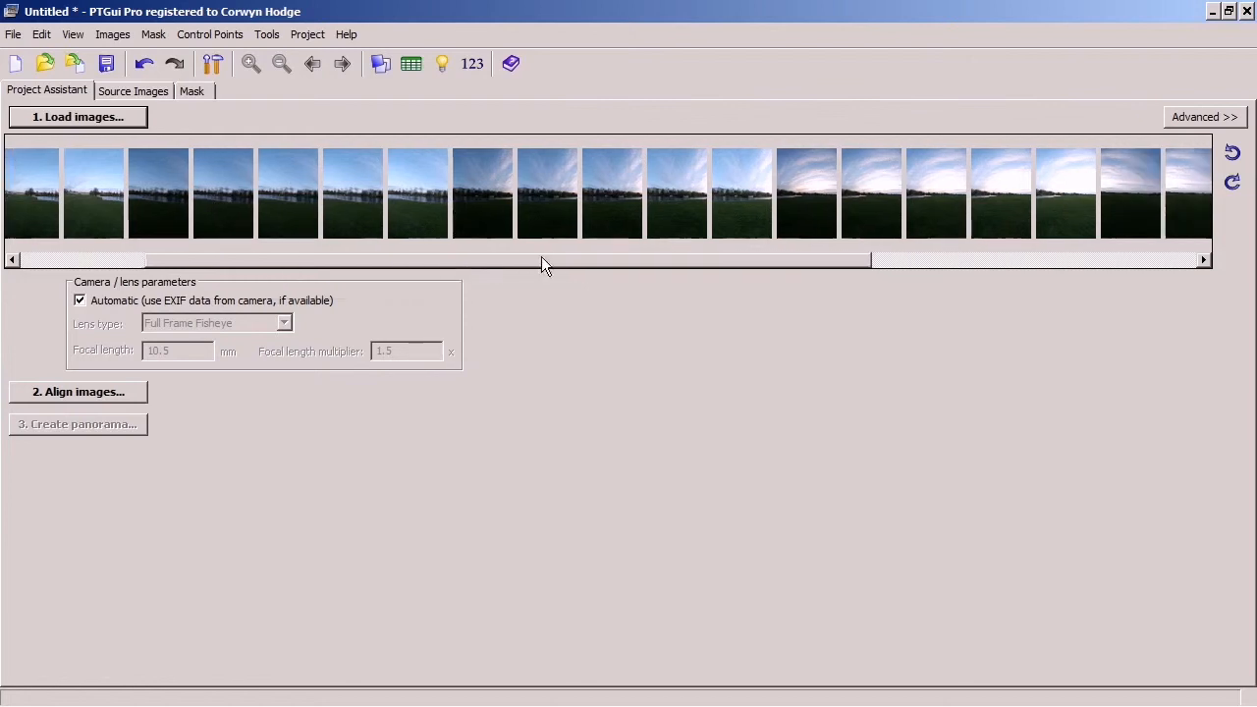
- Align the images with HDR mode enabled, the bracketed images linked and True HDR as the HDR method
scroll(775, 268, "down", 3)
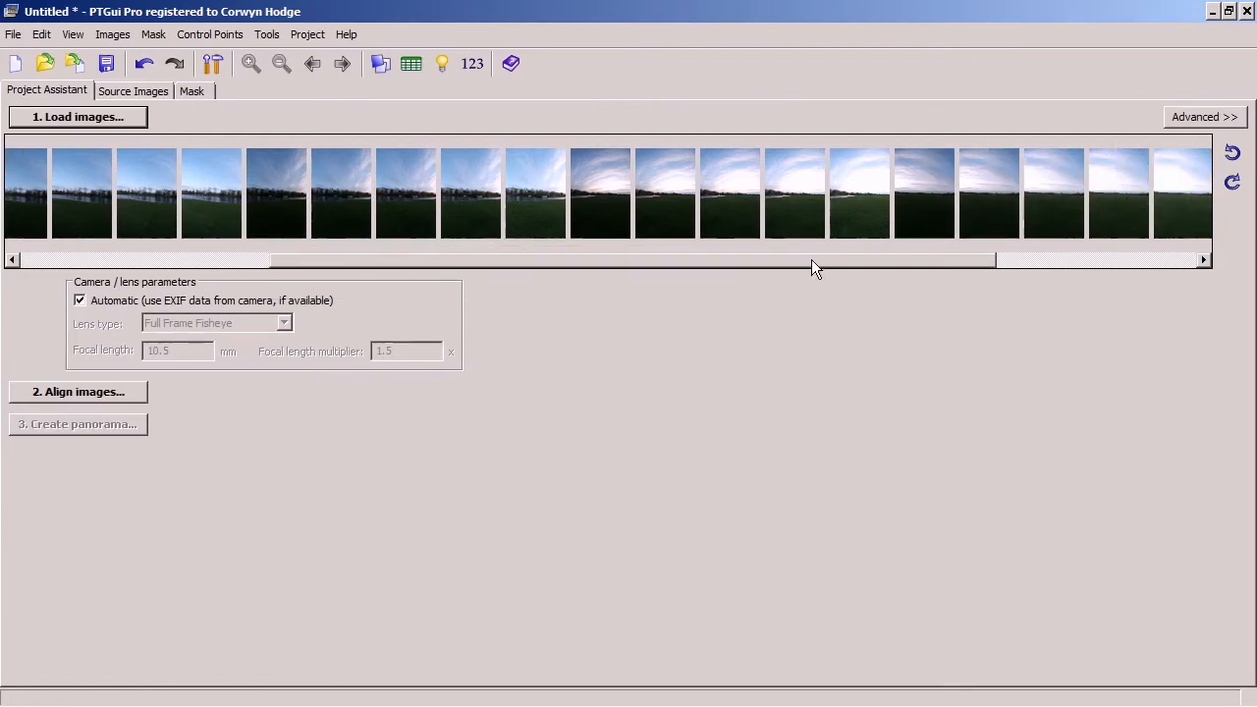
scroll(943, 263, "down", 3)
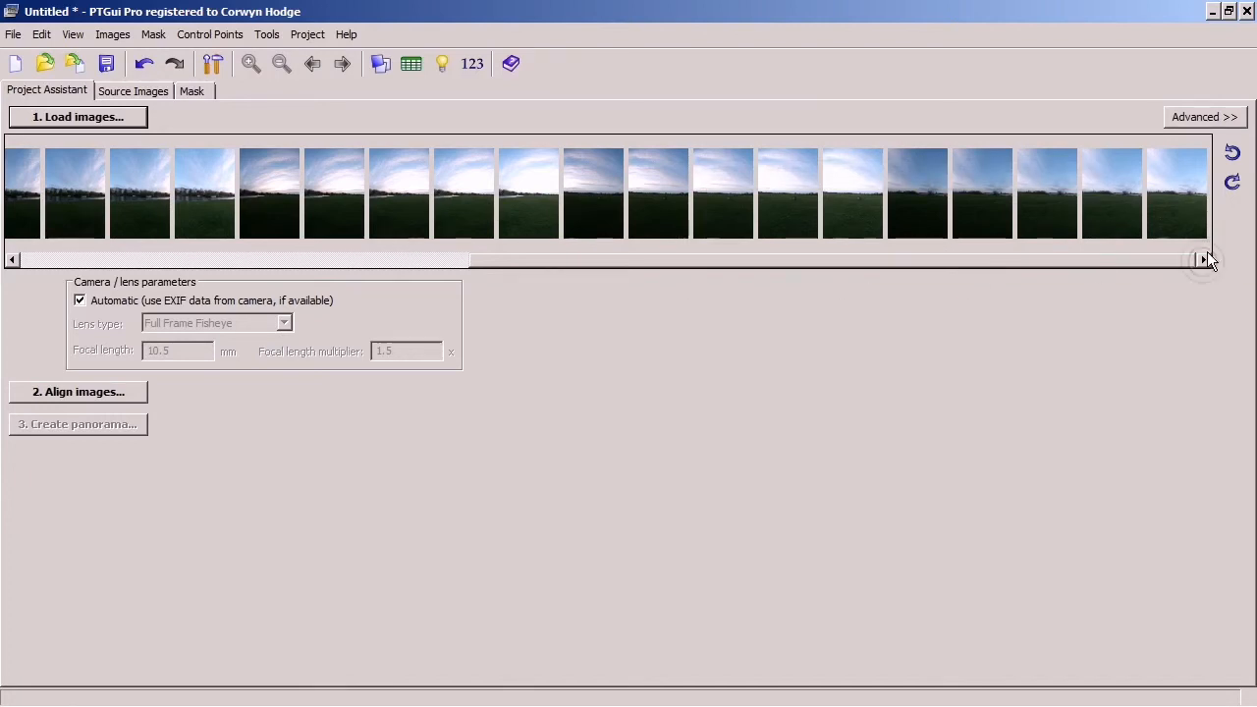
left_click_drag(972, 262, 992, 288)
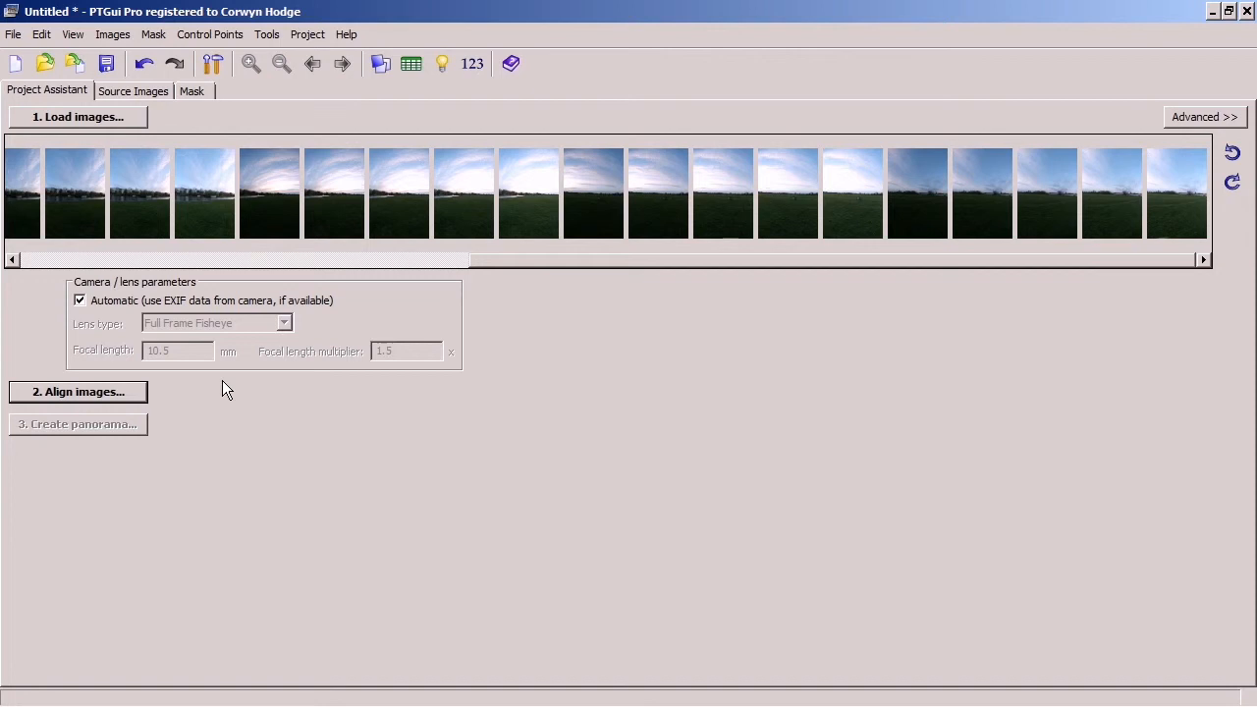
left_click(134, 391)
left_click_drag(652, 142, 579, 133)
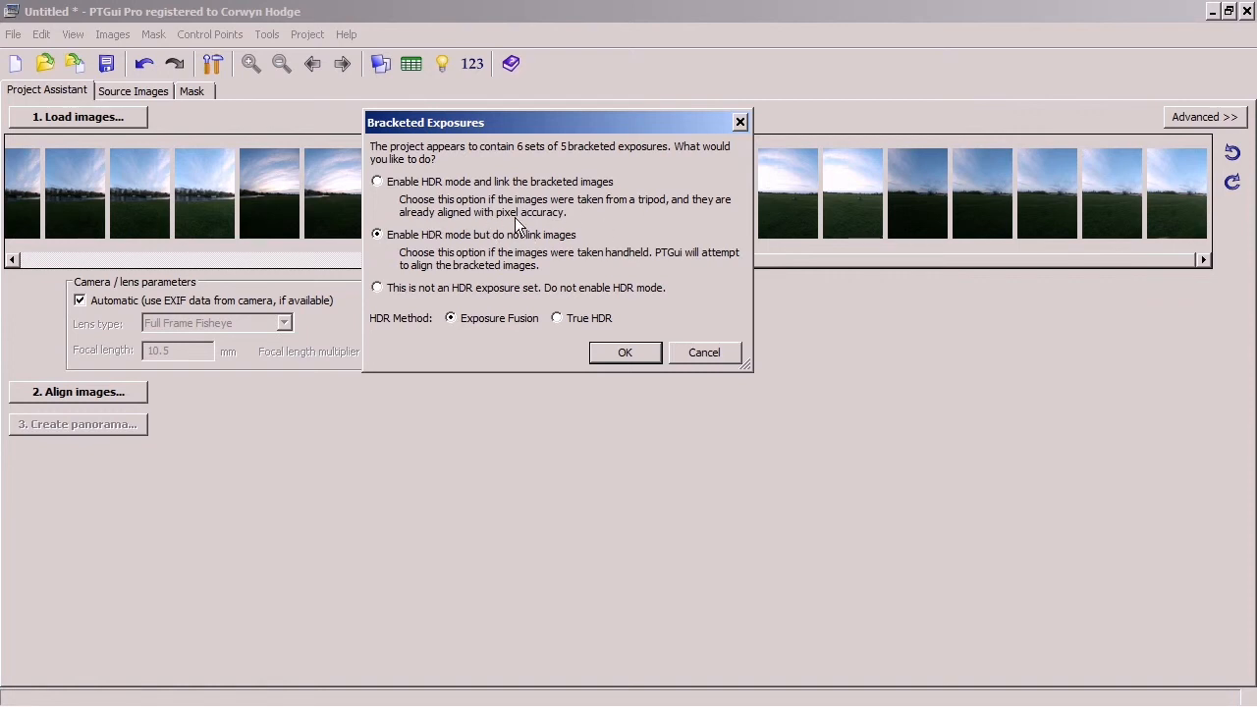
left_click(570, 182)
left_click(580, 322)
left_click(626, 352)
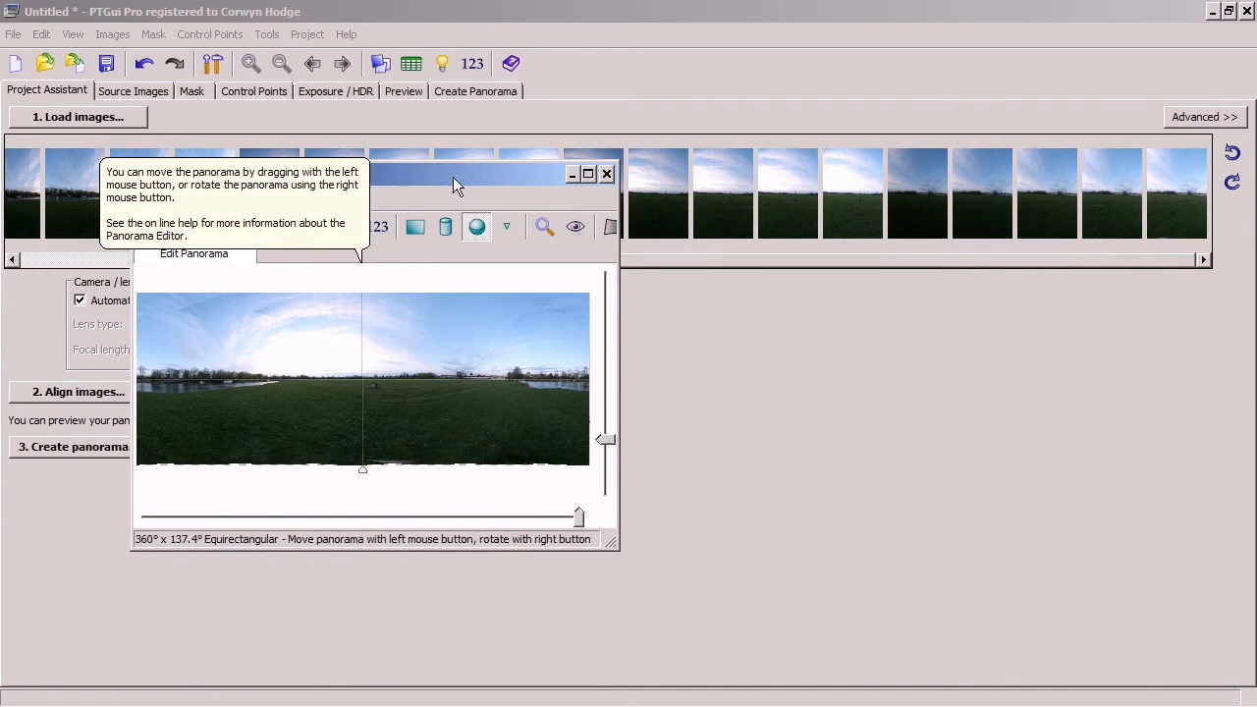
- Enlarge the Panorama Editor to inspect the aligned panorama, restore its size and return to the main project window
left_click_drag(449, 176, 619, 109)
left_click(757, 108)
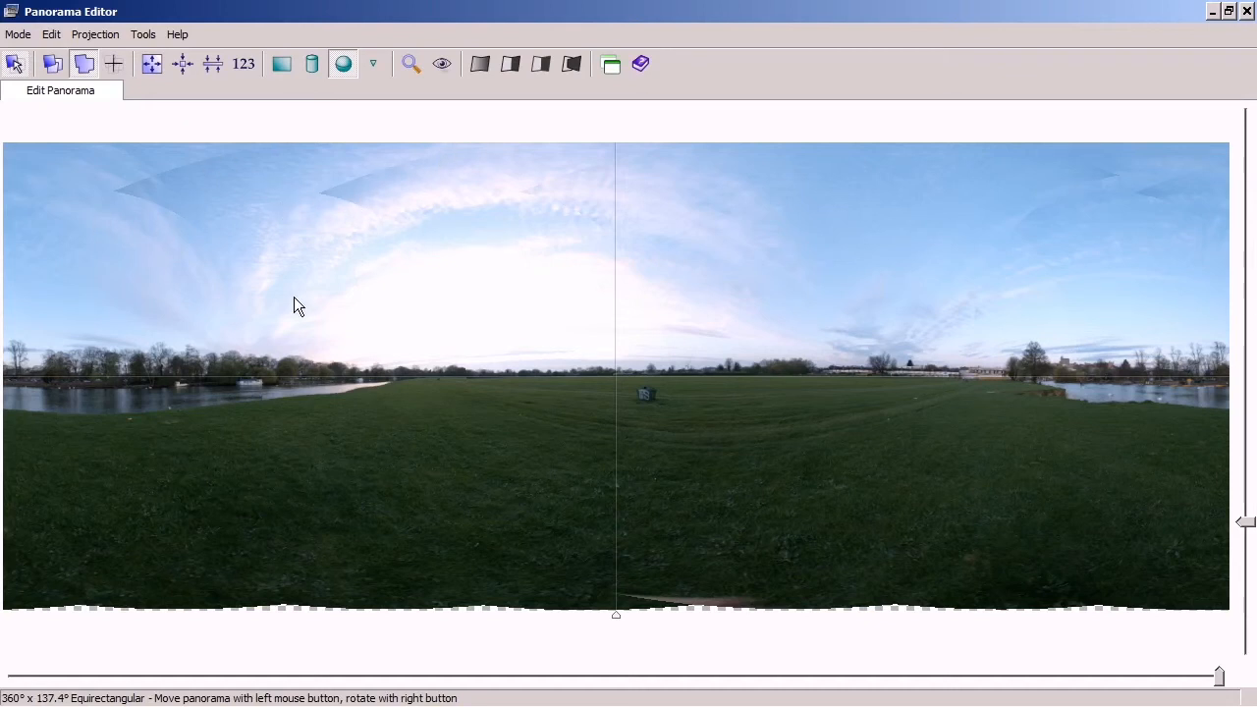
left_click_drag(560, 11, 854, 270)
left_click(667, 49)
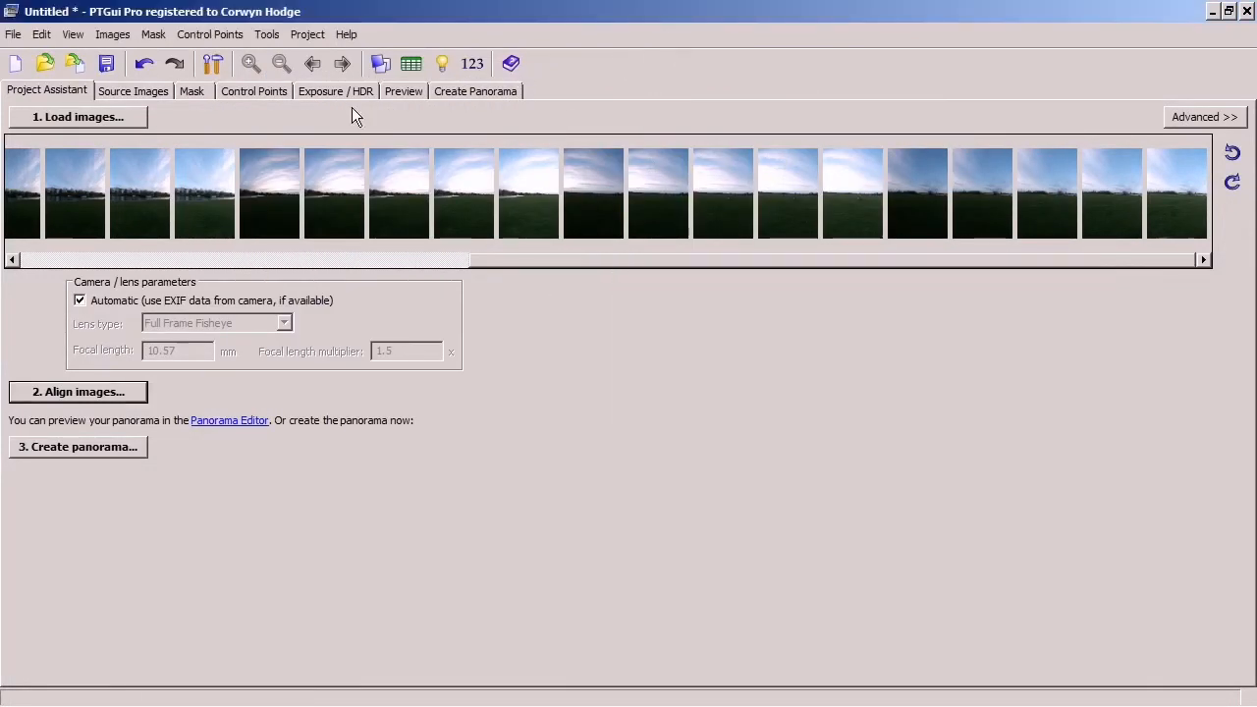
- Show the control points between images 0 and 5 and shift control points 5 and 7
left_click(254, 91)
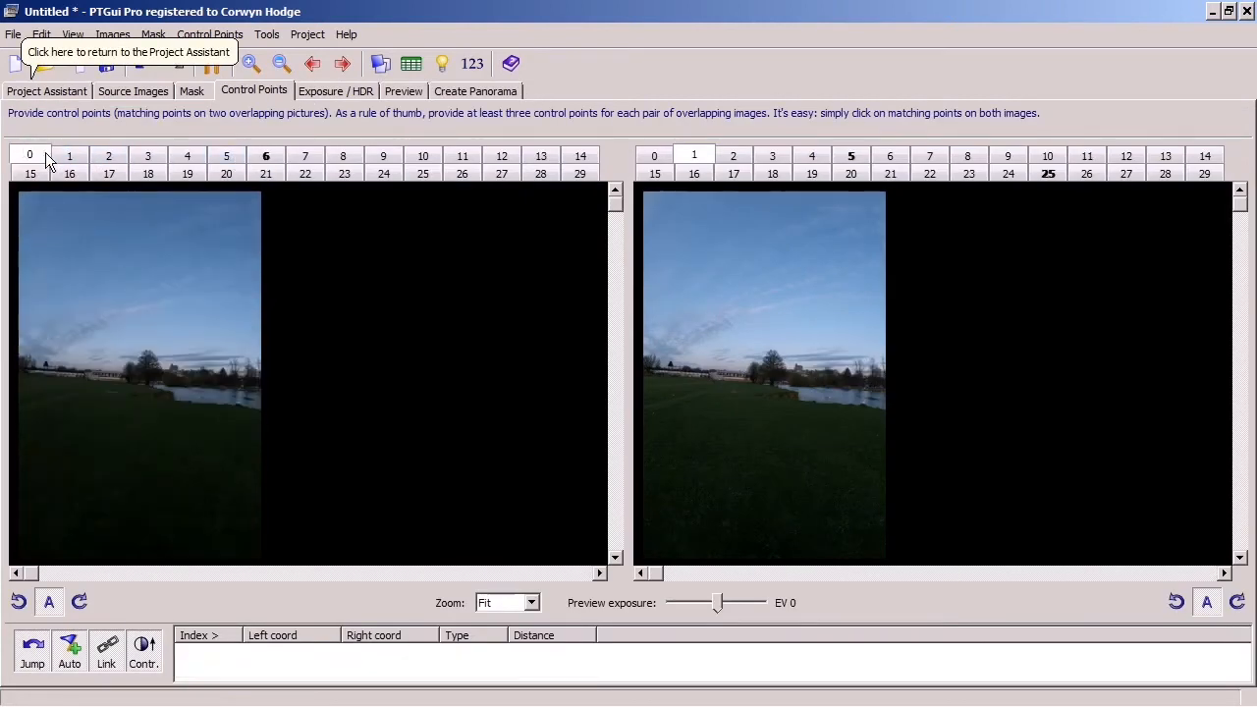
left_click(851, 158)
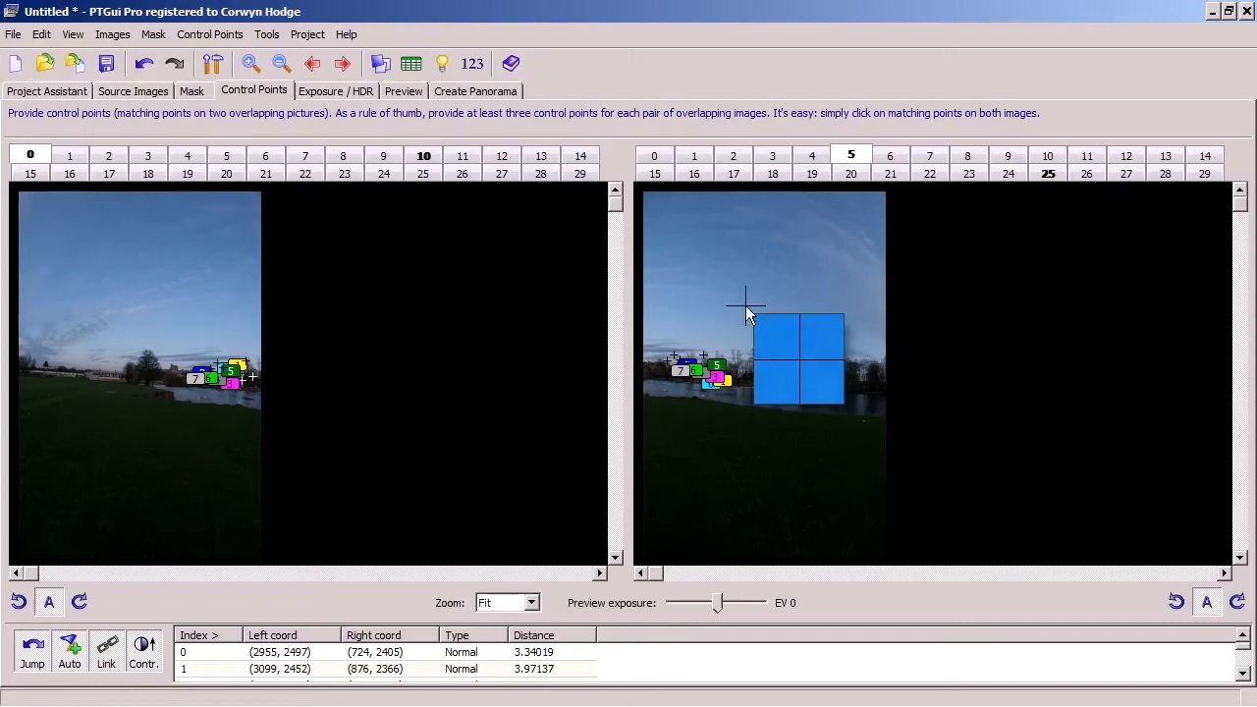
left_click(717, 367)
left_click_drag(740, 351, 751, 342)
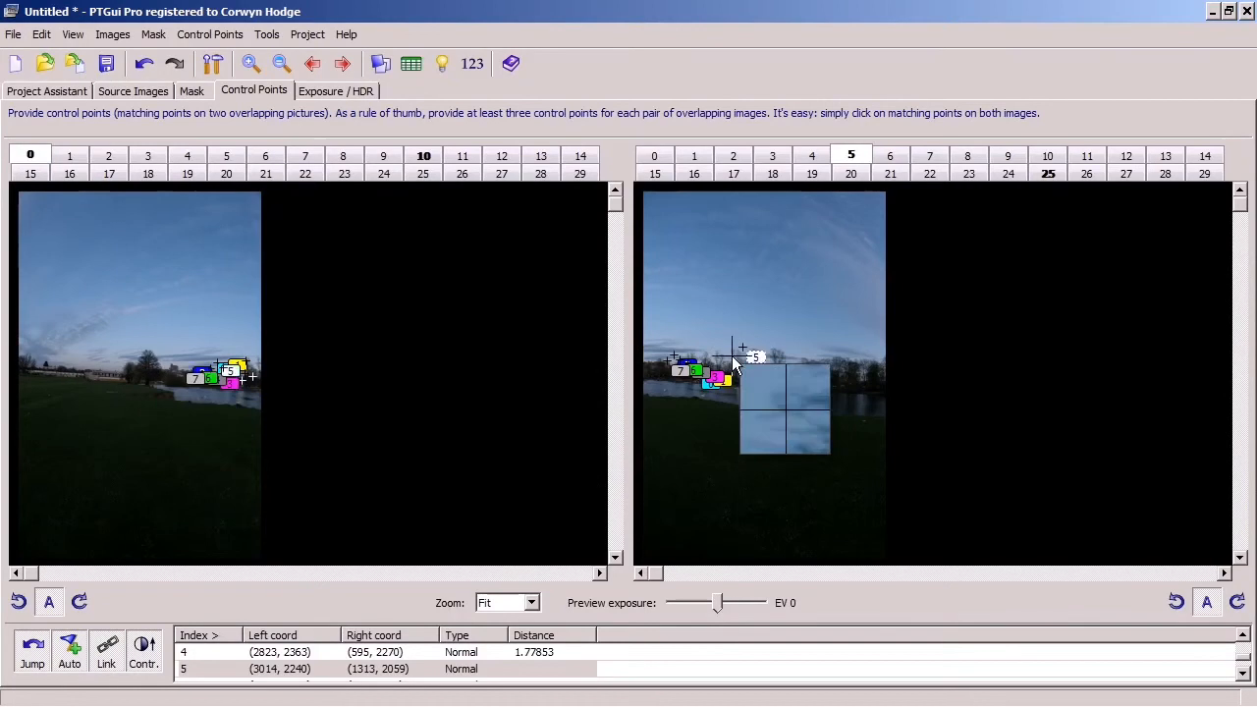
left_click(193, 381)
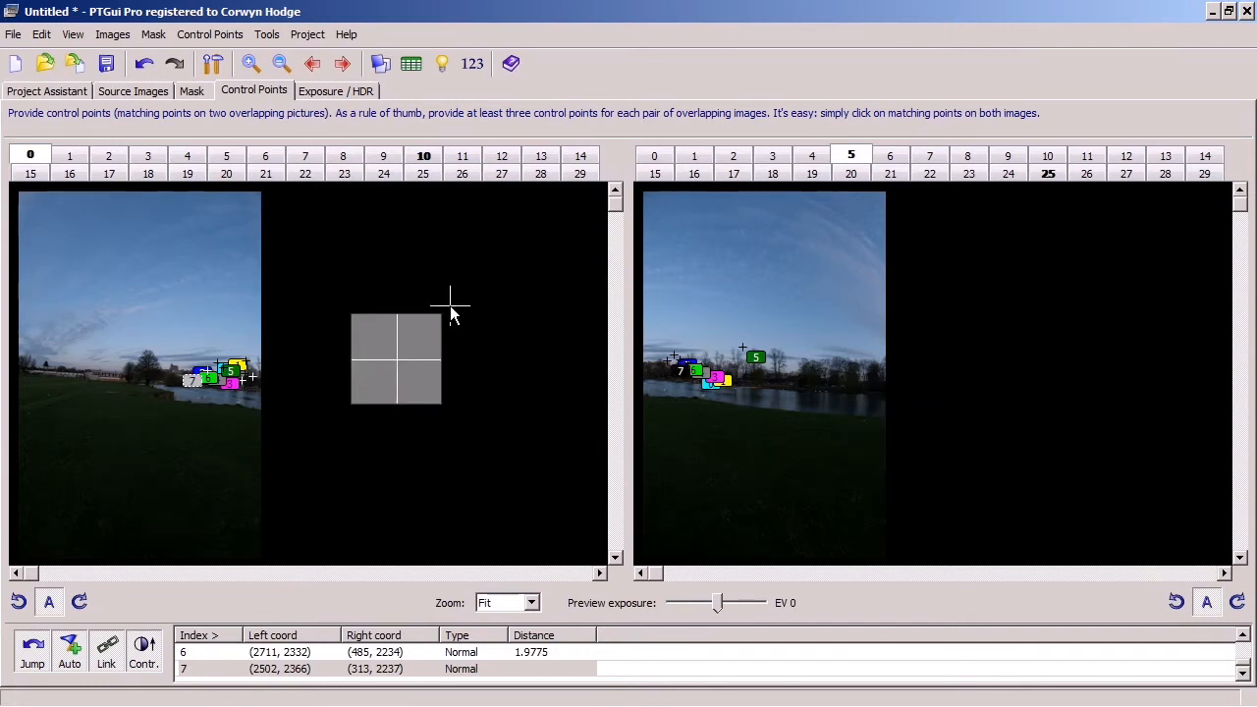
- Place extra control points in the sky and along the tree line on images 0 and 5
left_click(172, 323)
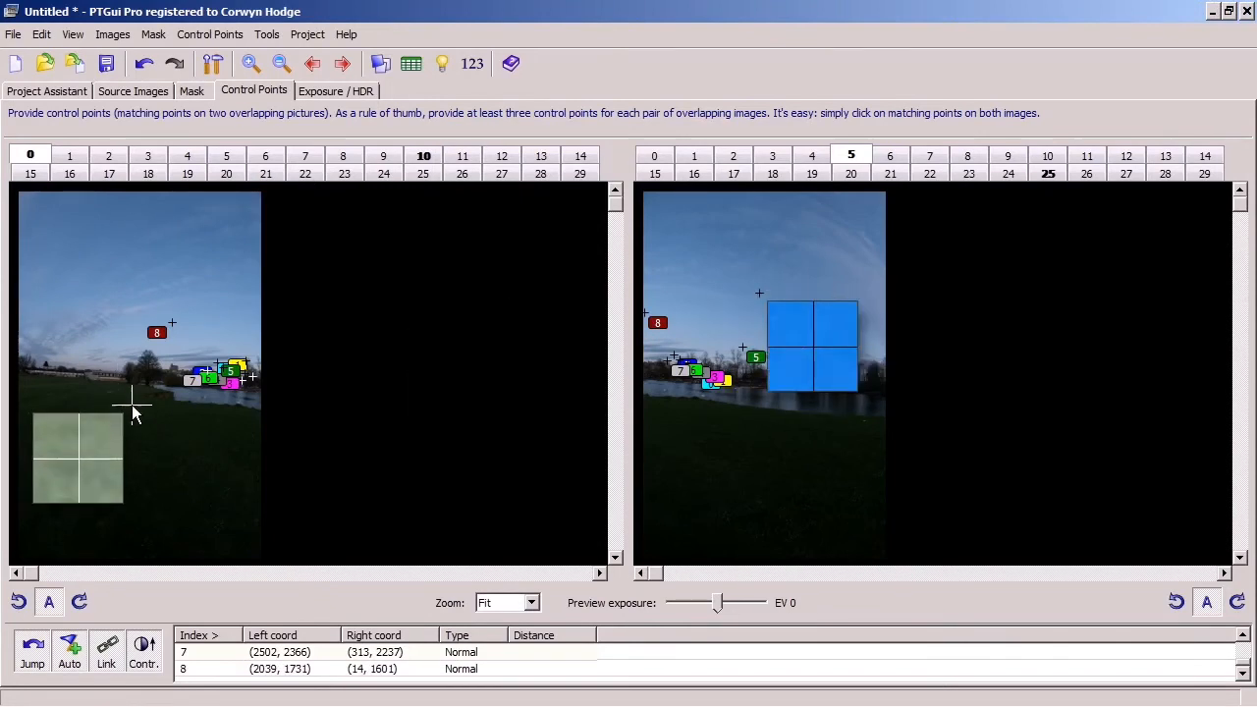
left_click(145, 354)
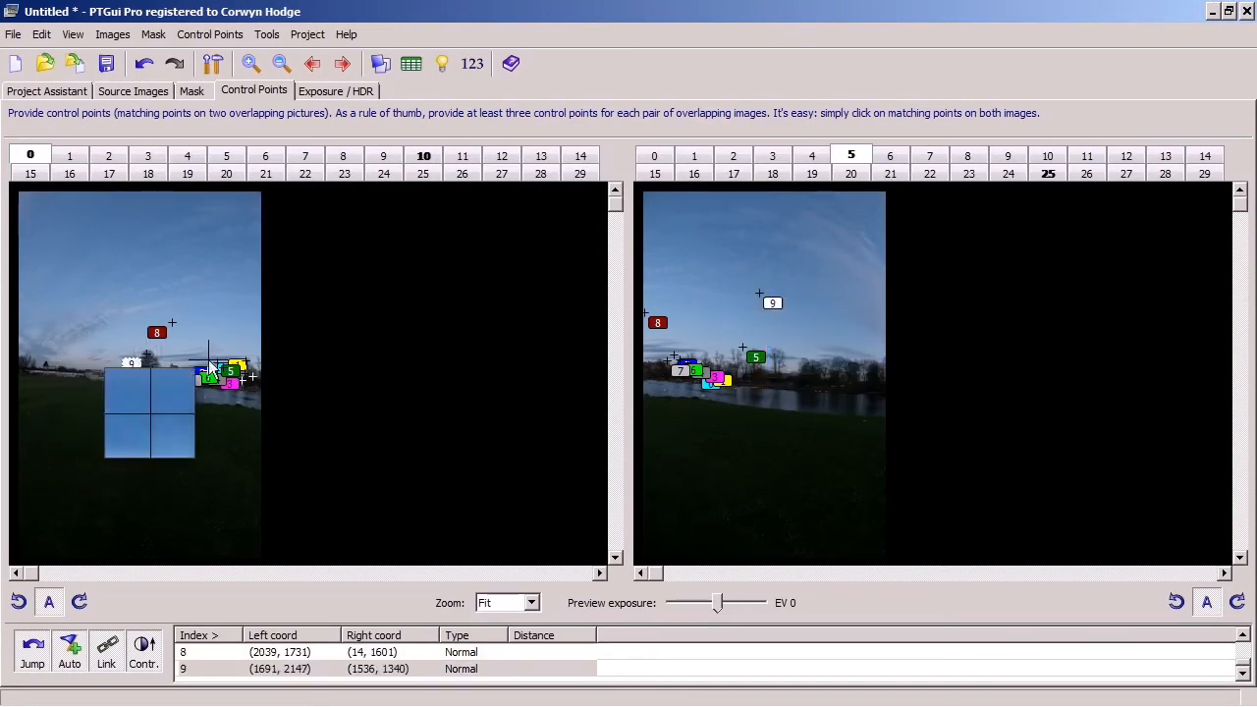
left_click(809, 359)
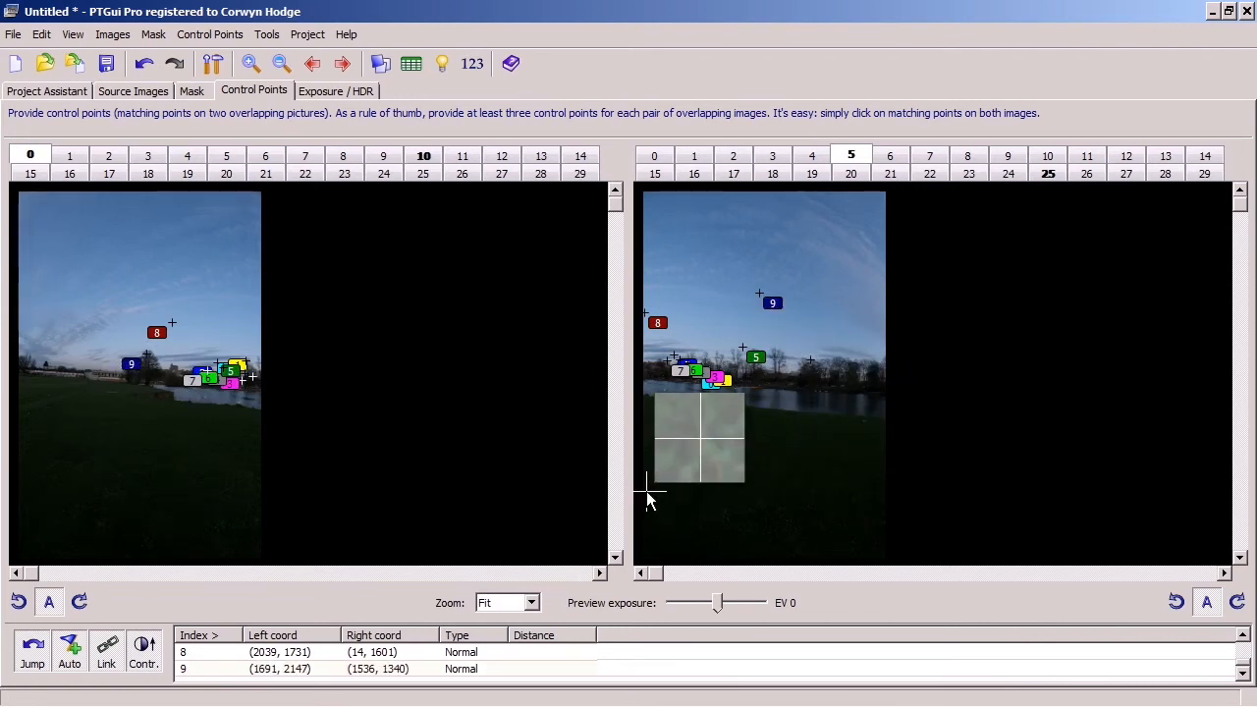
- Look through the exposure and HDR settings, the control points and the project assistant
left_click(332, 96)
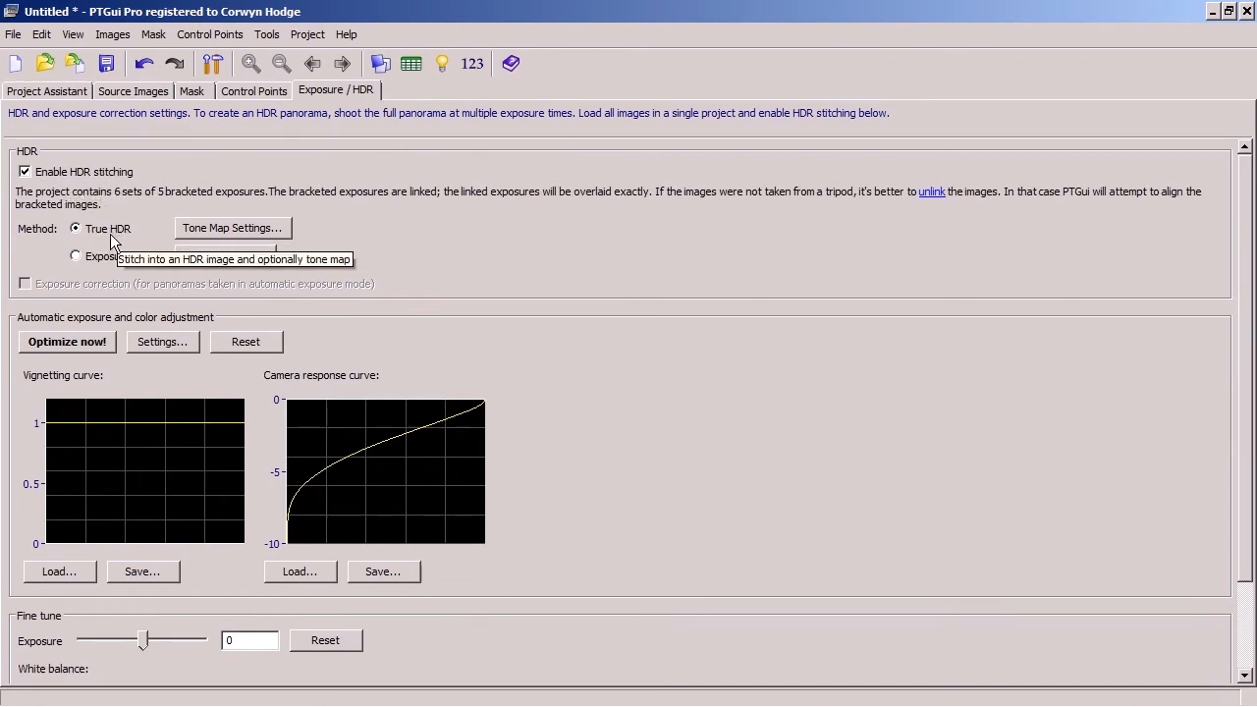
left_click_drag(697, 11, 527, 54)
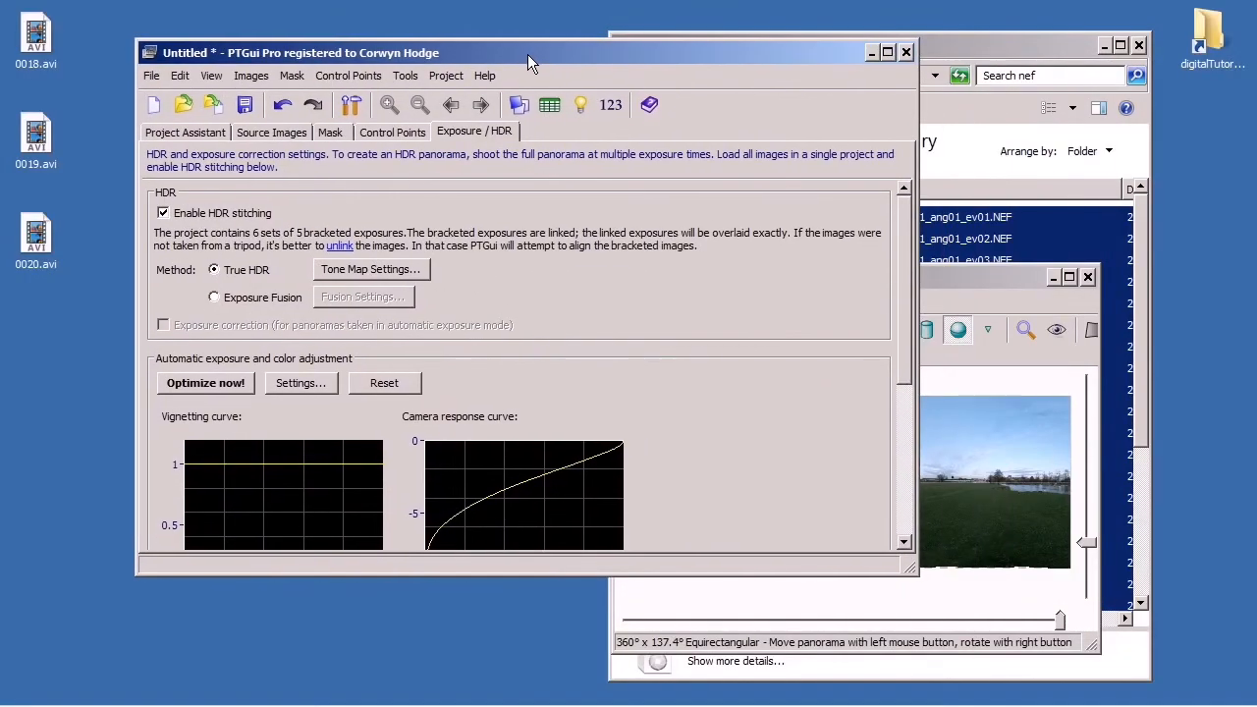
double_click(523, 55)
scroll(1240, 201, "down", 2)
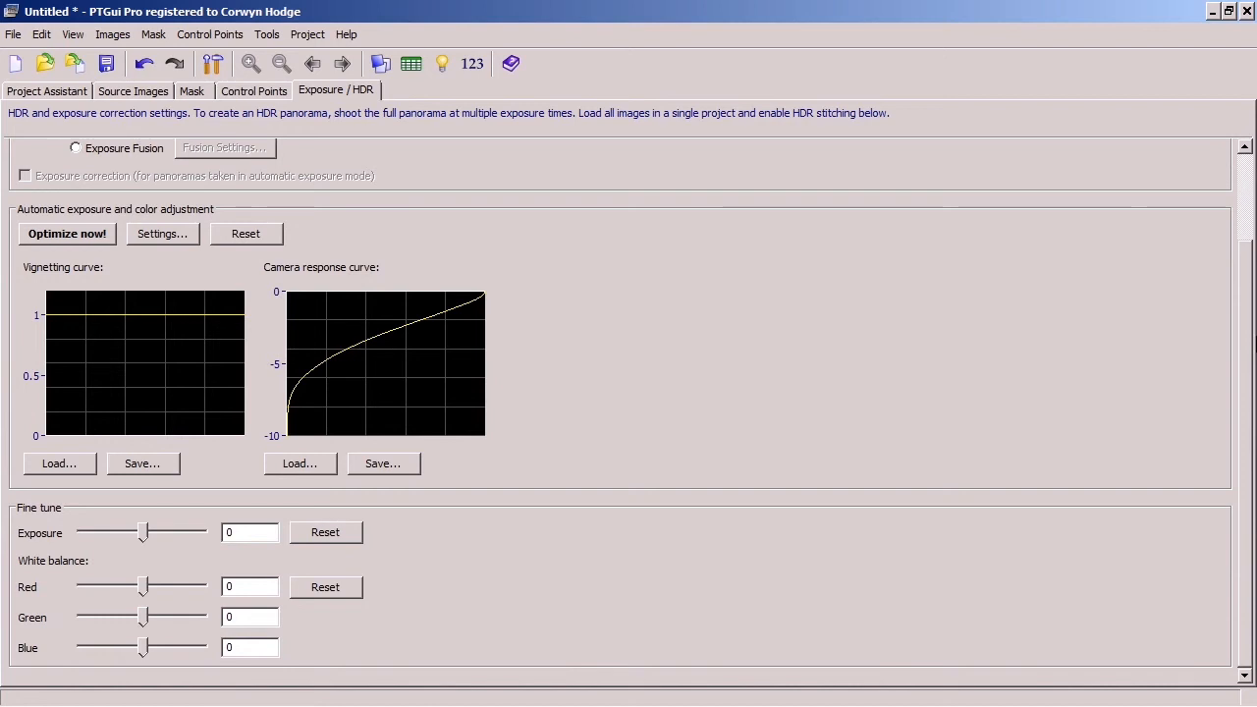
scroll(1224, 157, "up", 2)
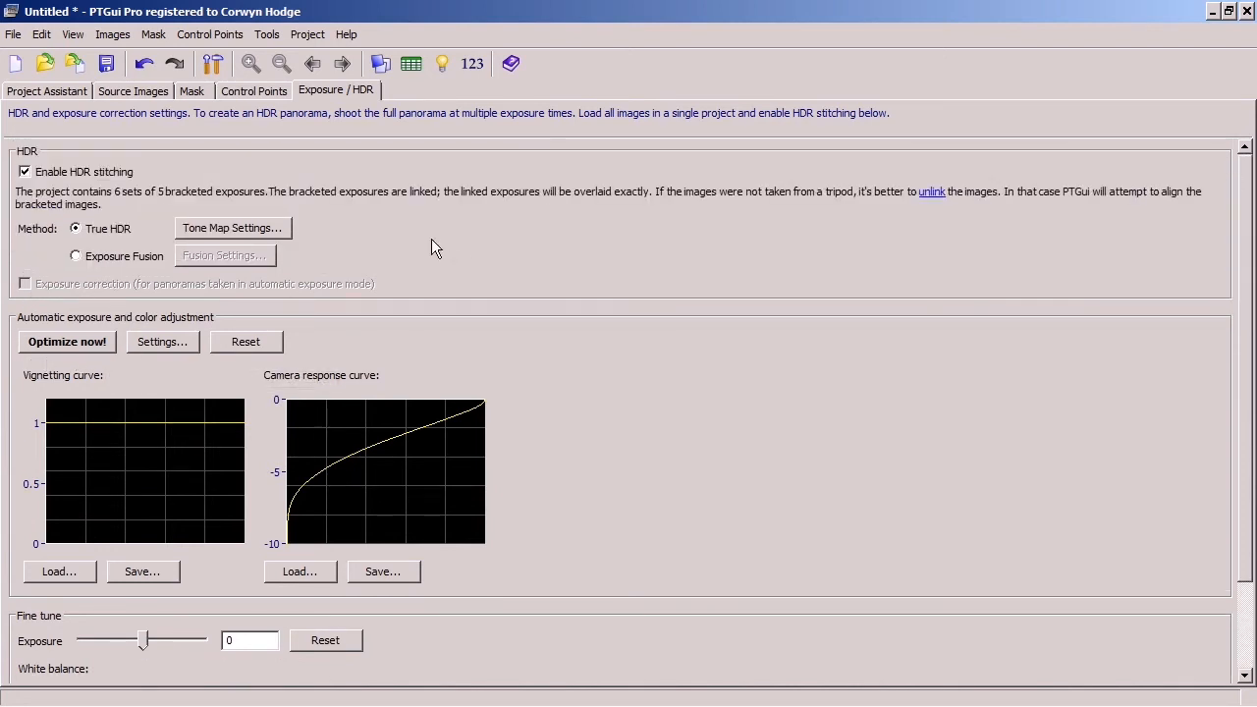
left_click(254, 90)
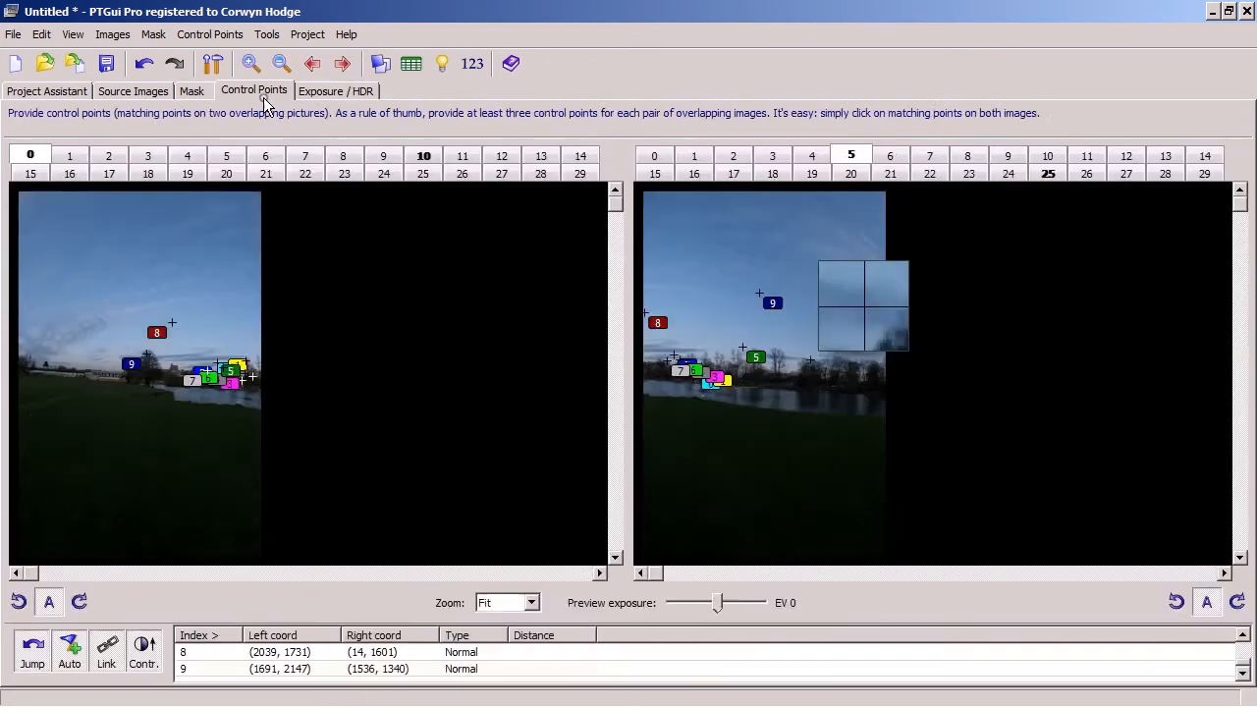
left_click(133, 90)
left_click(67, 91)
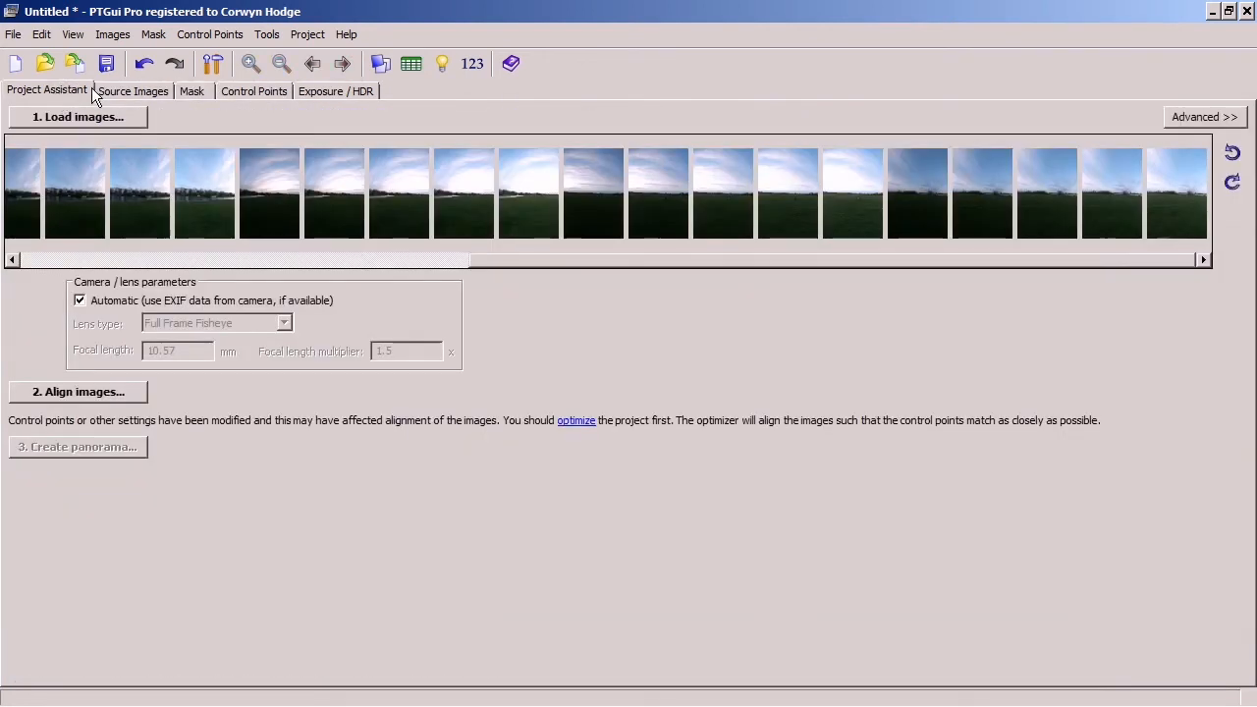
left_click(339, 90)
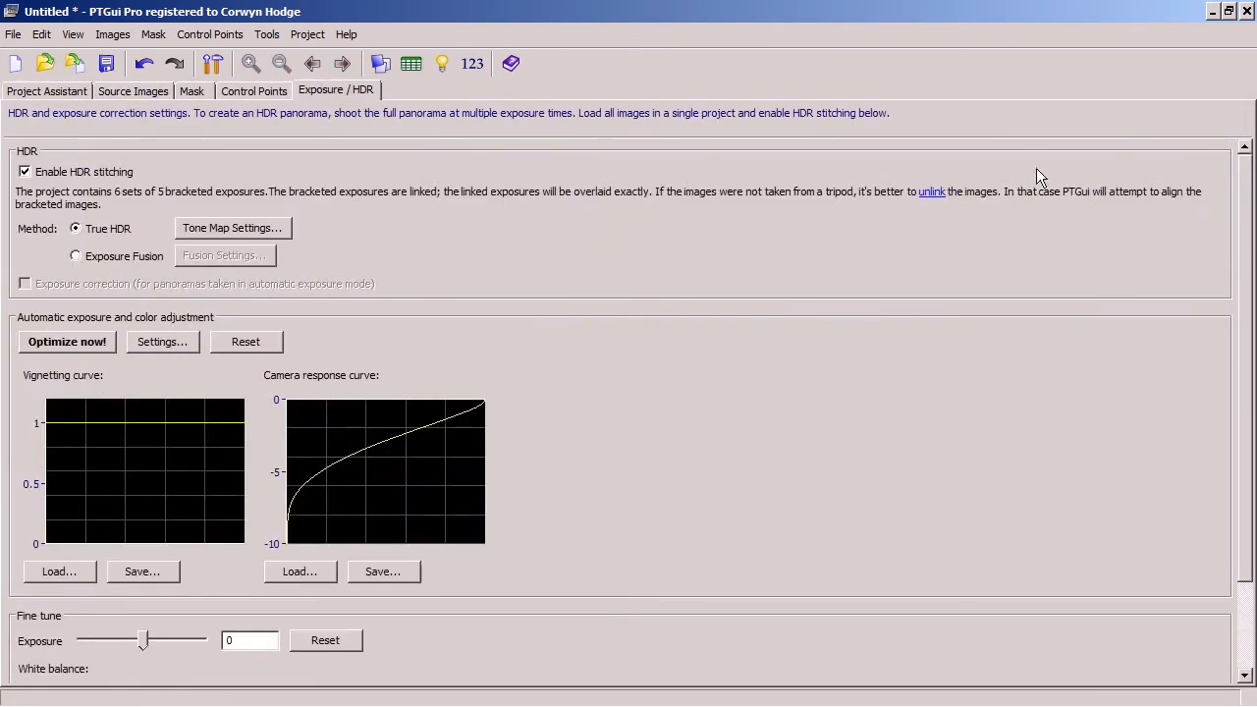
scroll(1249, 214, "down", 3)
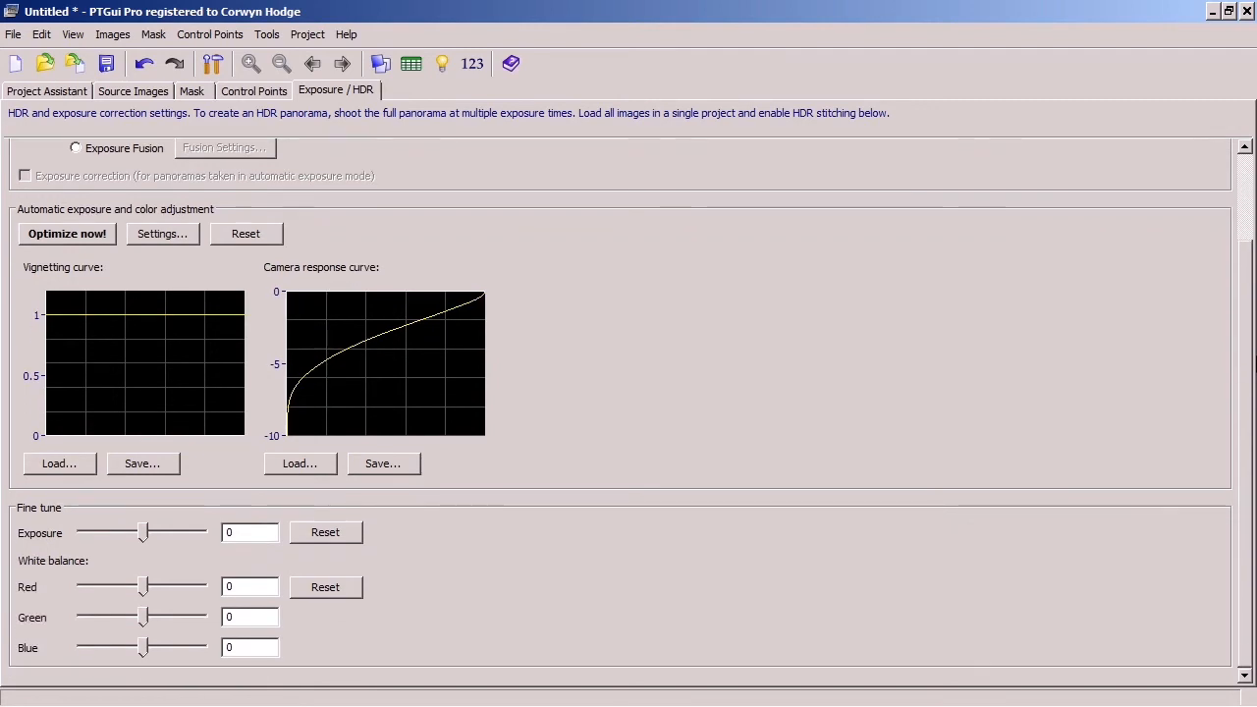
scroll(1239, 192, "up", 3)
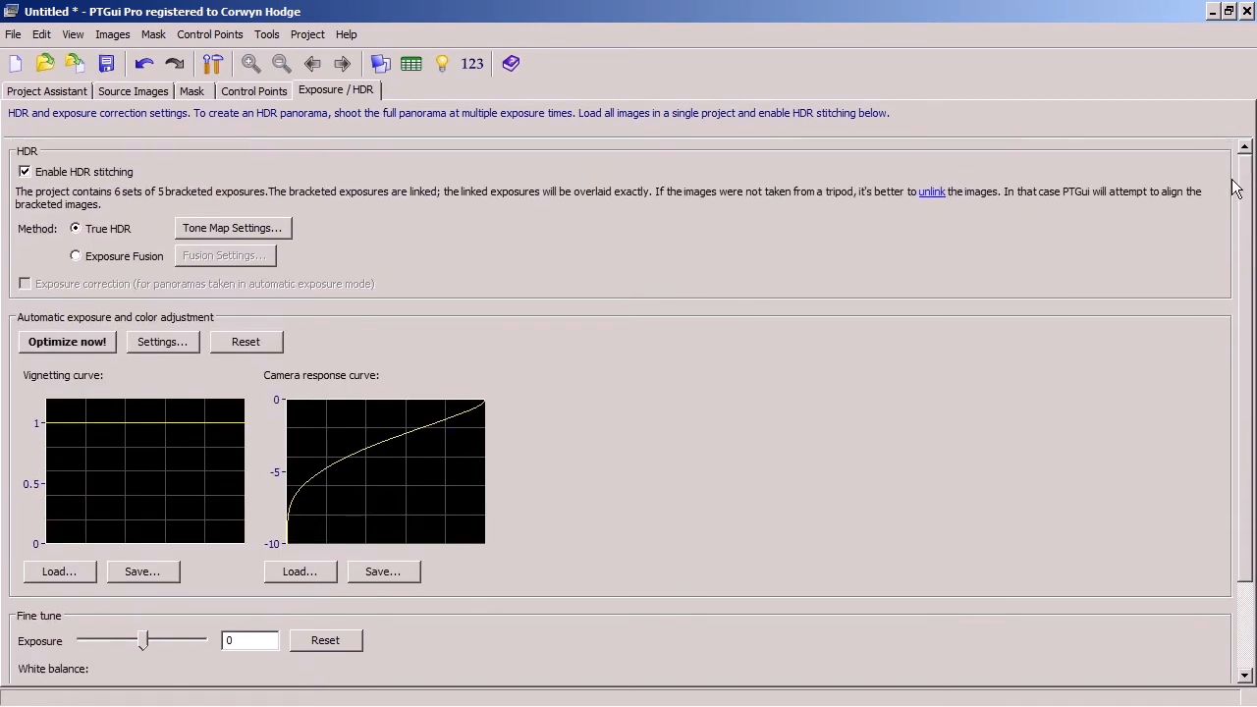
- Move the Panorama Editor window aside and resize the main project window to cover most of the desktop
left_click_drag(1071, 4, 586, 67)
left_click_drag(979, 278, 974, 278)
left_click_drag(975, 278, 185, 26)
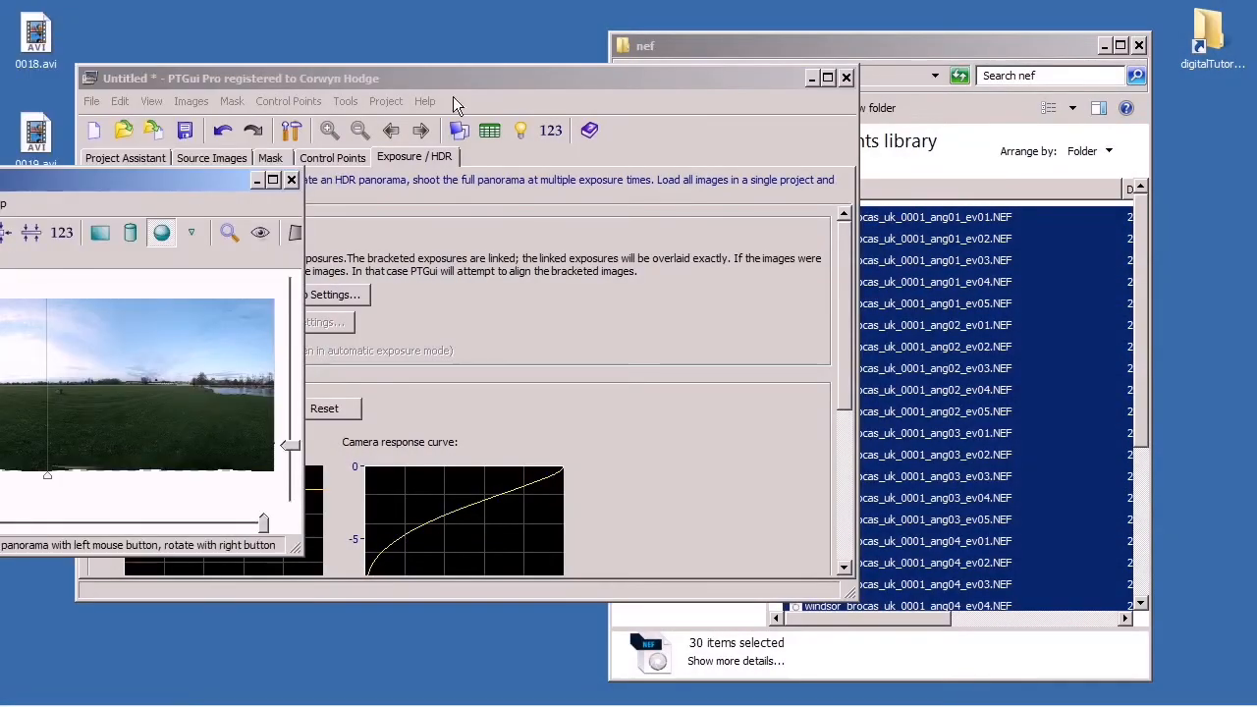
left_click_drag(454, 75, 773, 56)
left_click_drag(401, 578, 140, 673)
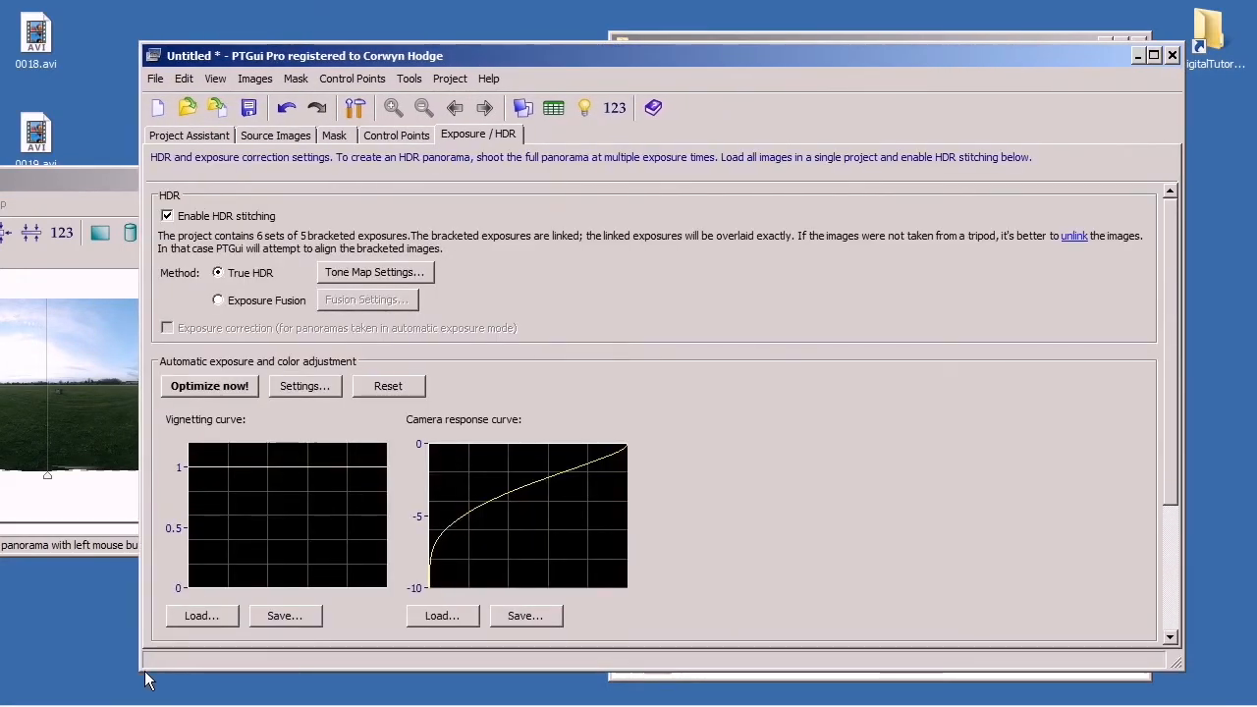
left_click_drag(1183, 244, 1227, 254)
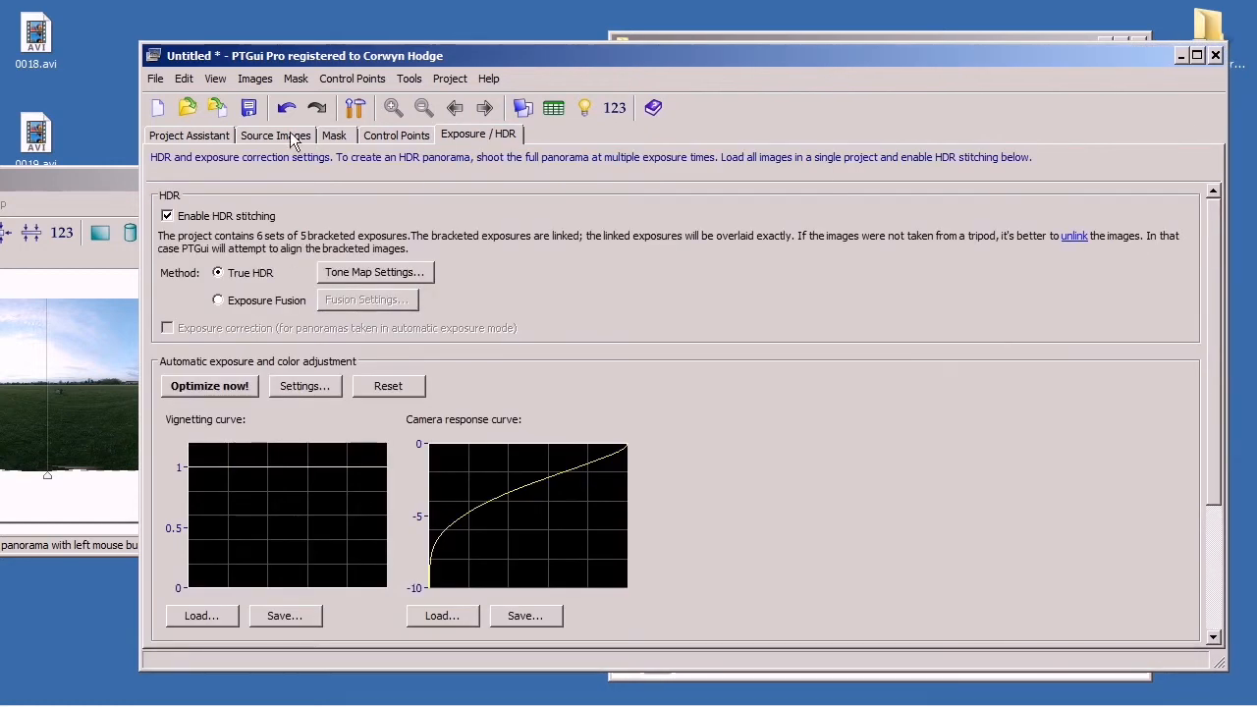
- Review the project assistant, the available tools and the HDR stitching methods, keeping True HDR selected
left_click(196, 137)
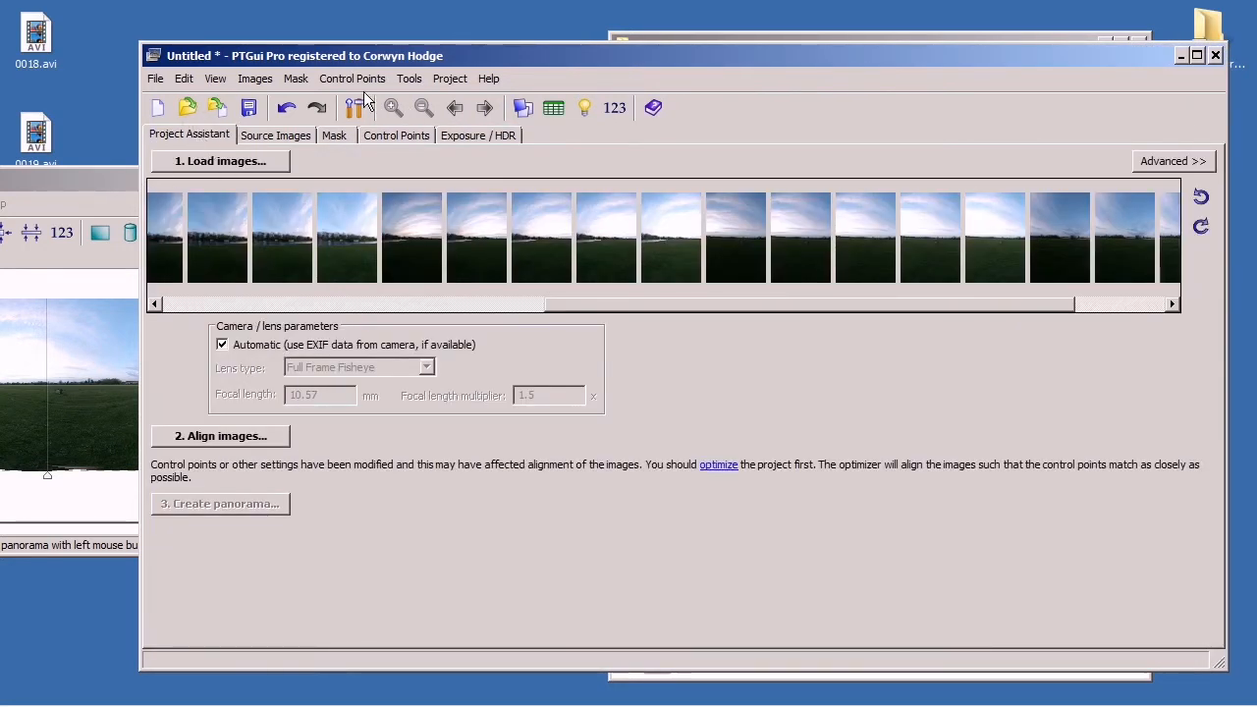
left_click(409, 80)
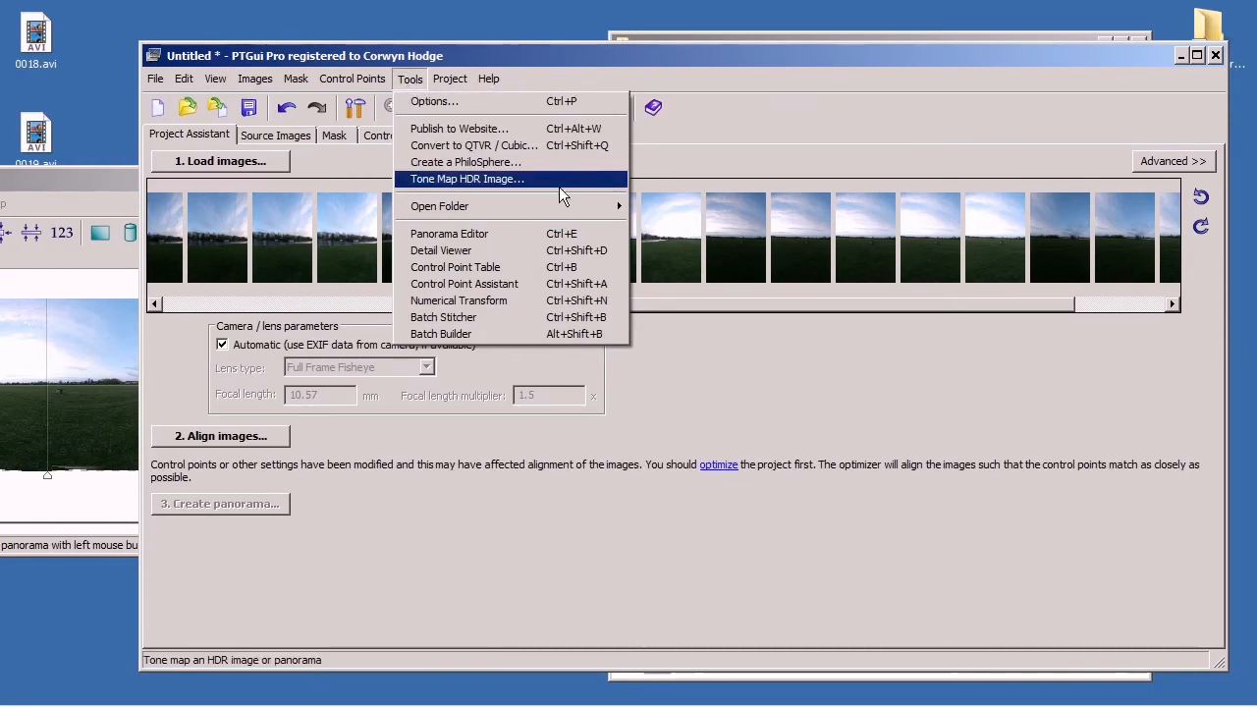
left_click(777, 92)
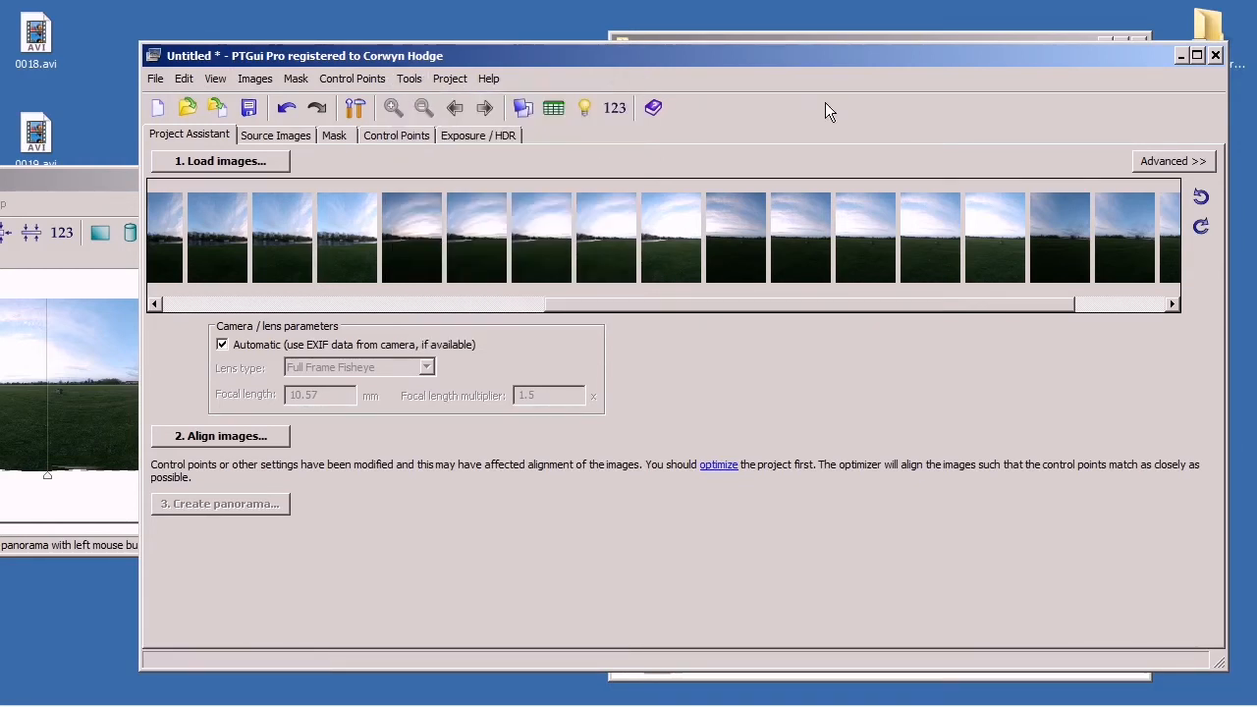
left_click(513, 134)
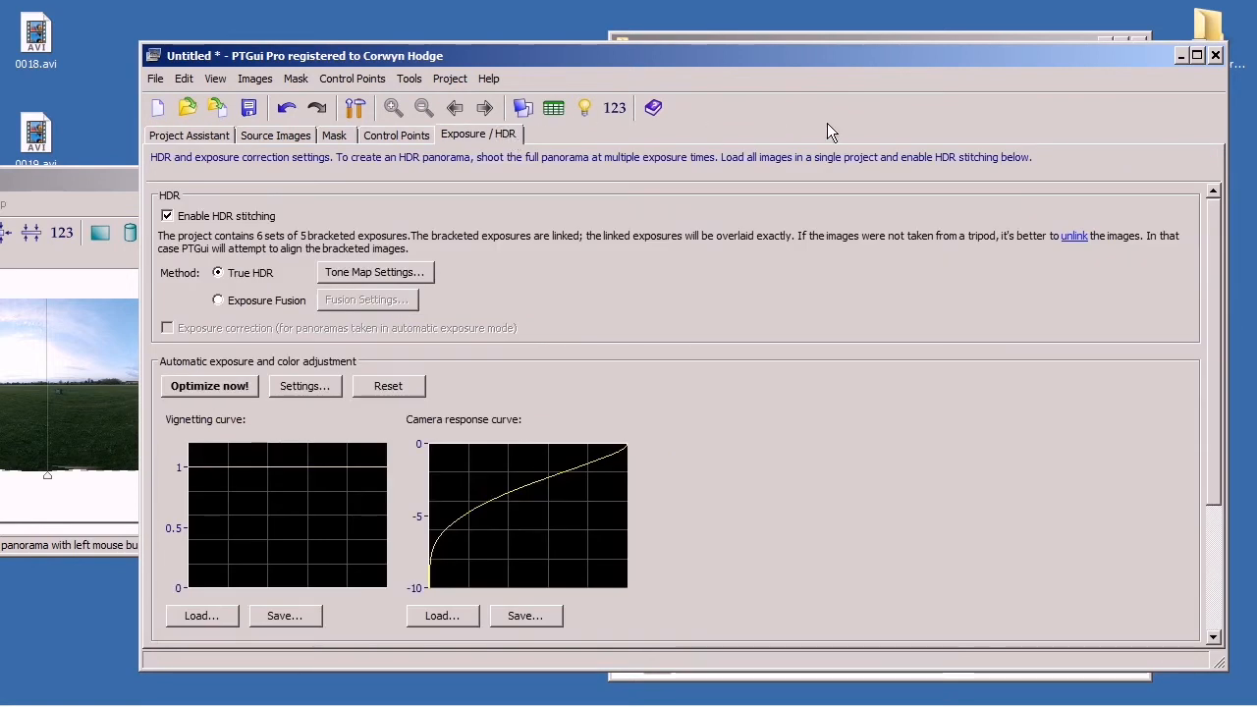
left_click(260, 218)
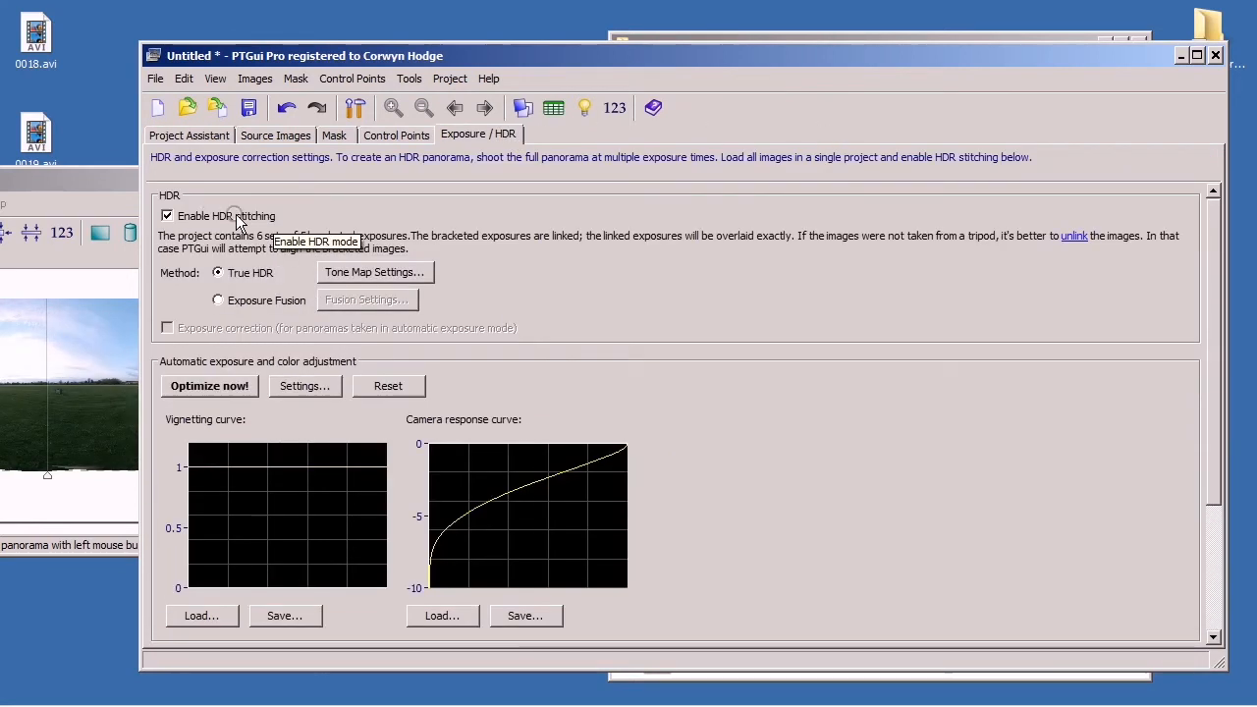
left_click(285, 300)
left_click(260, 275)
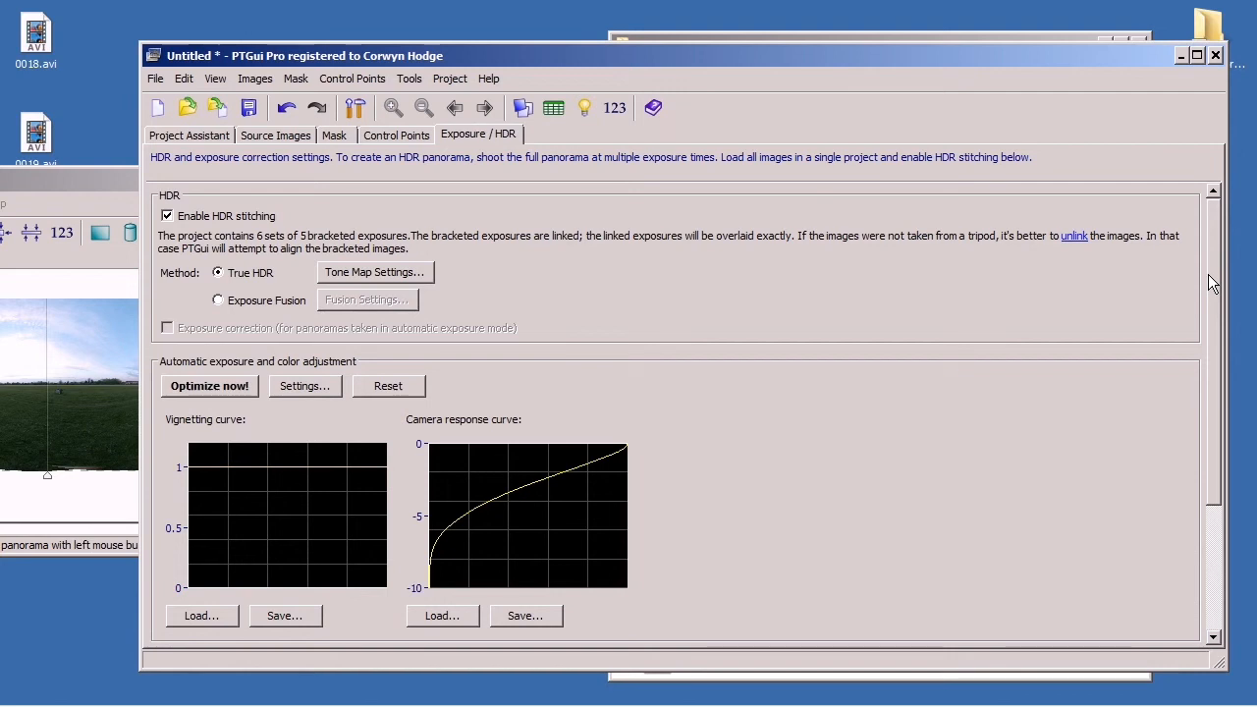
- Maximize the project window, revisit the control points and undo the control point edits and the image alignment
double_click(361, 56)
left_click(240, 95)
left_click(152, 96)
left_click(194, 95)
left_click(247, 90)
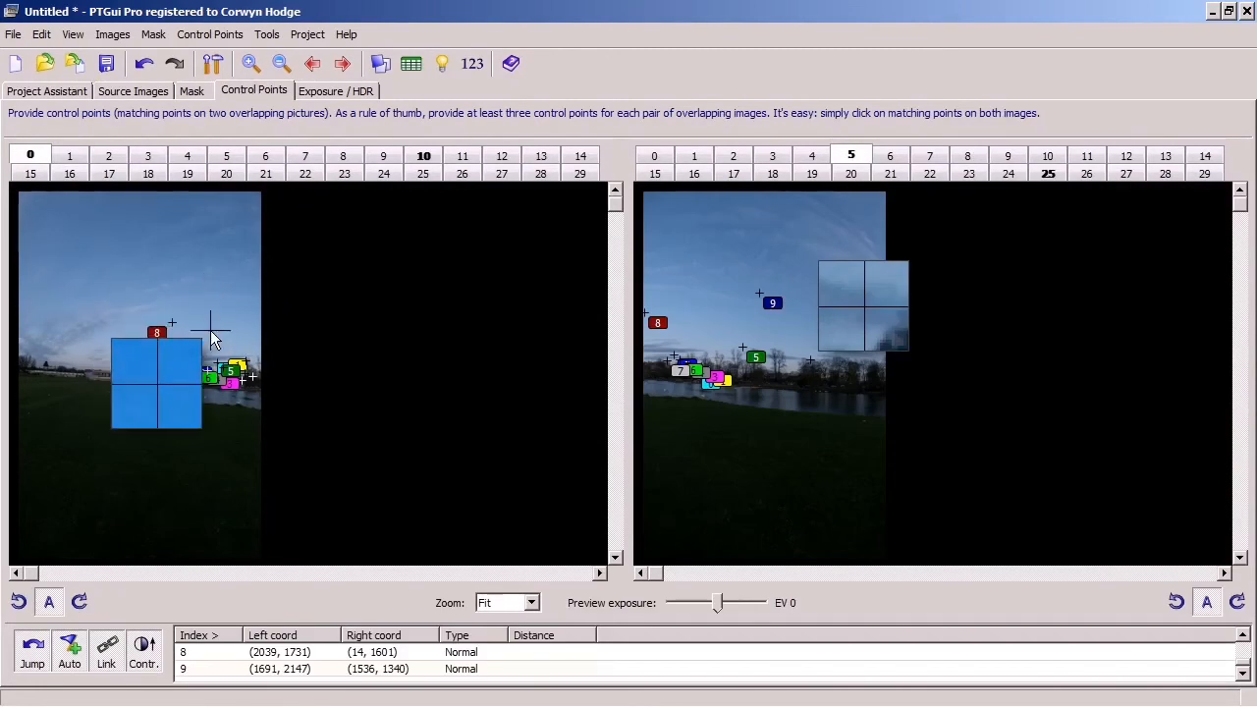
key("ctrl")
key("Delete")
key("ctrl+z")
key("ctrl+z")
key("ctrl+z")
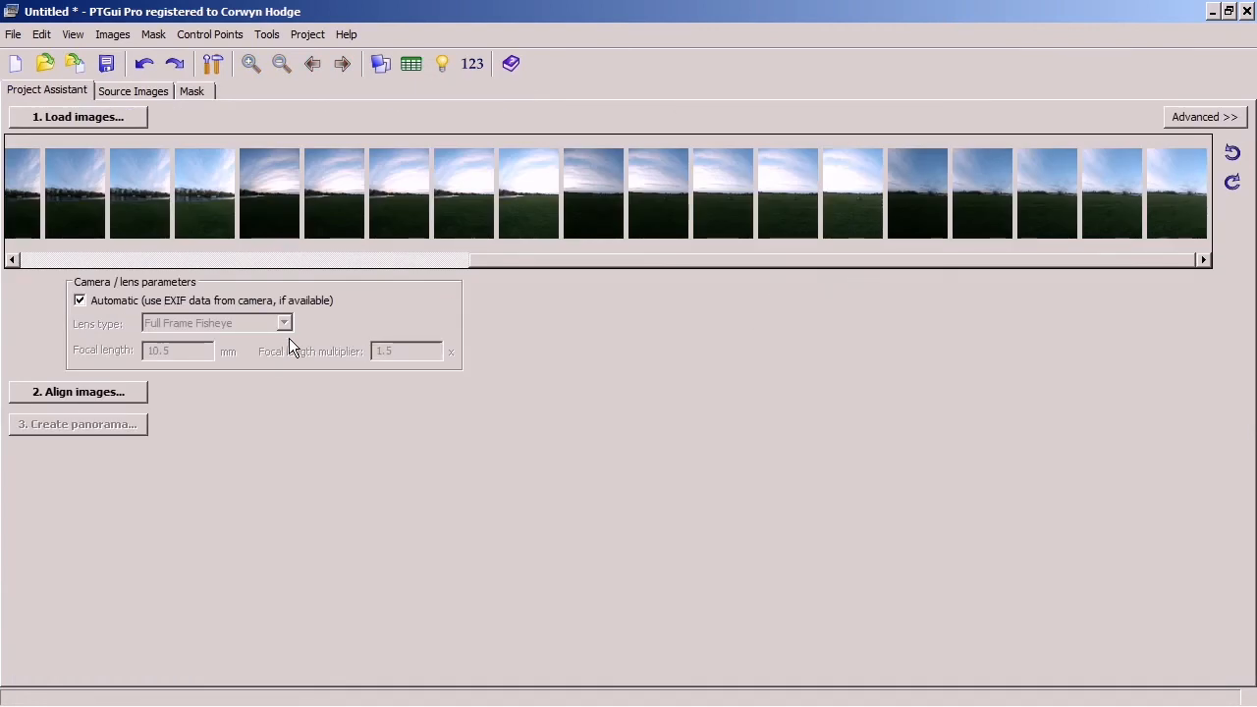
- Align the images as linked bracketed exposures using True HDR, and check the control points between images 0 and 5
left_click(41, 34)
mouse_move(13, 35)
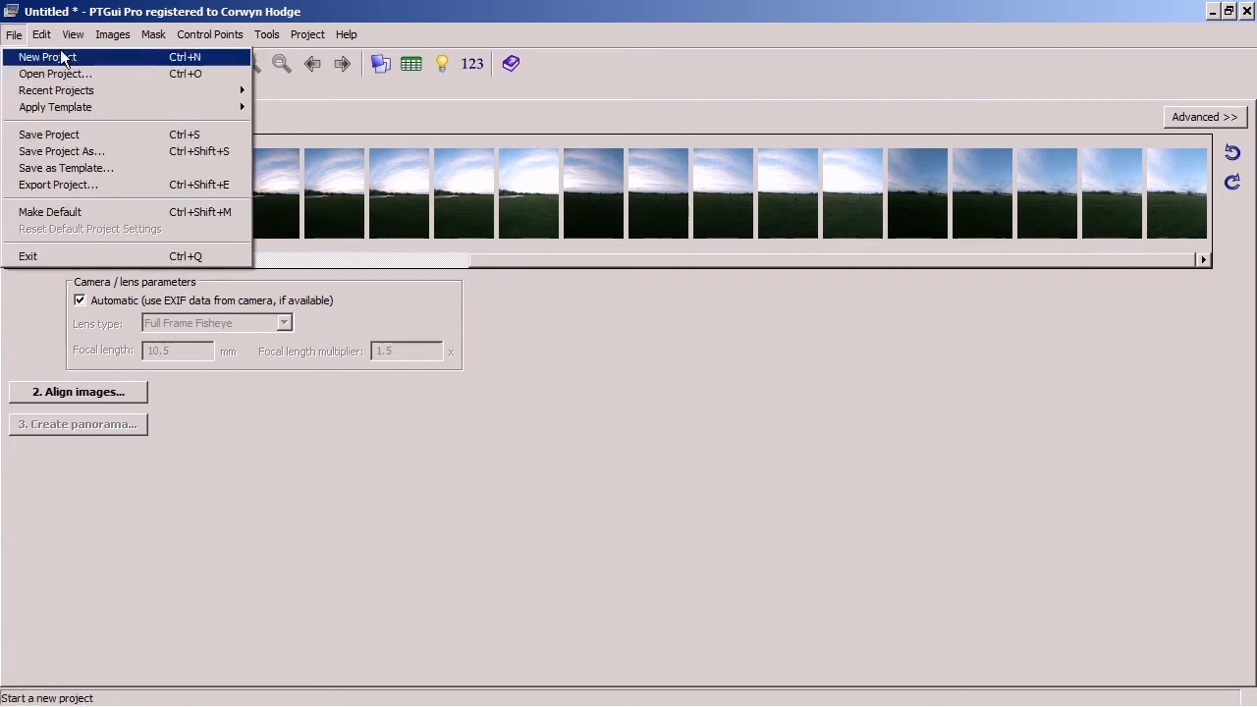
left_click(322, 401)
left_click(115, 391)
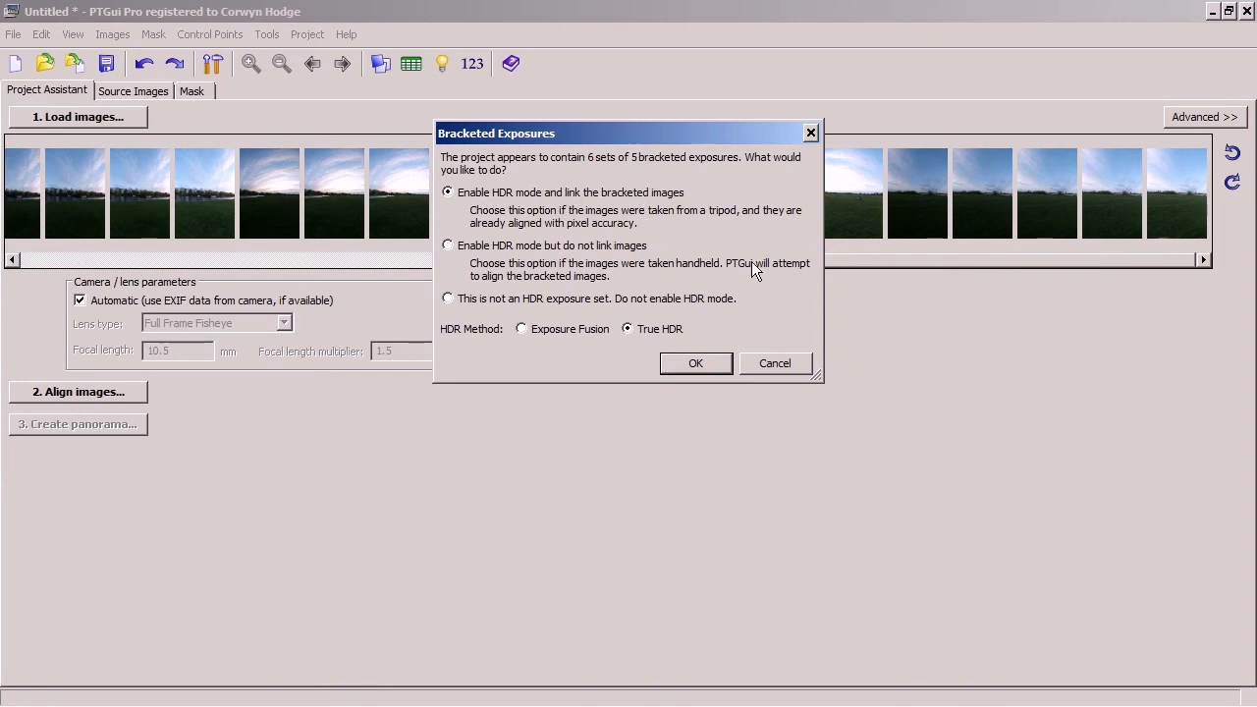
left_click(691, 361)
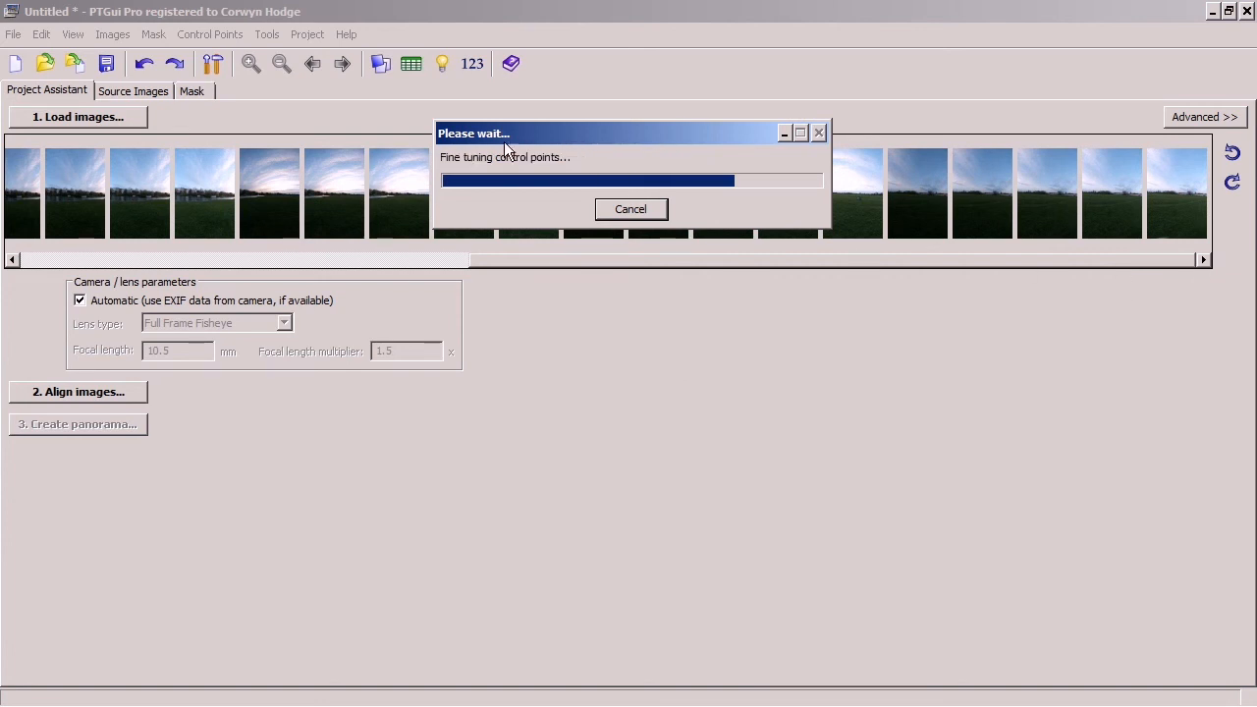
left_click_drag(223, 180, 855, 123)
left_click(923, 124)
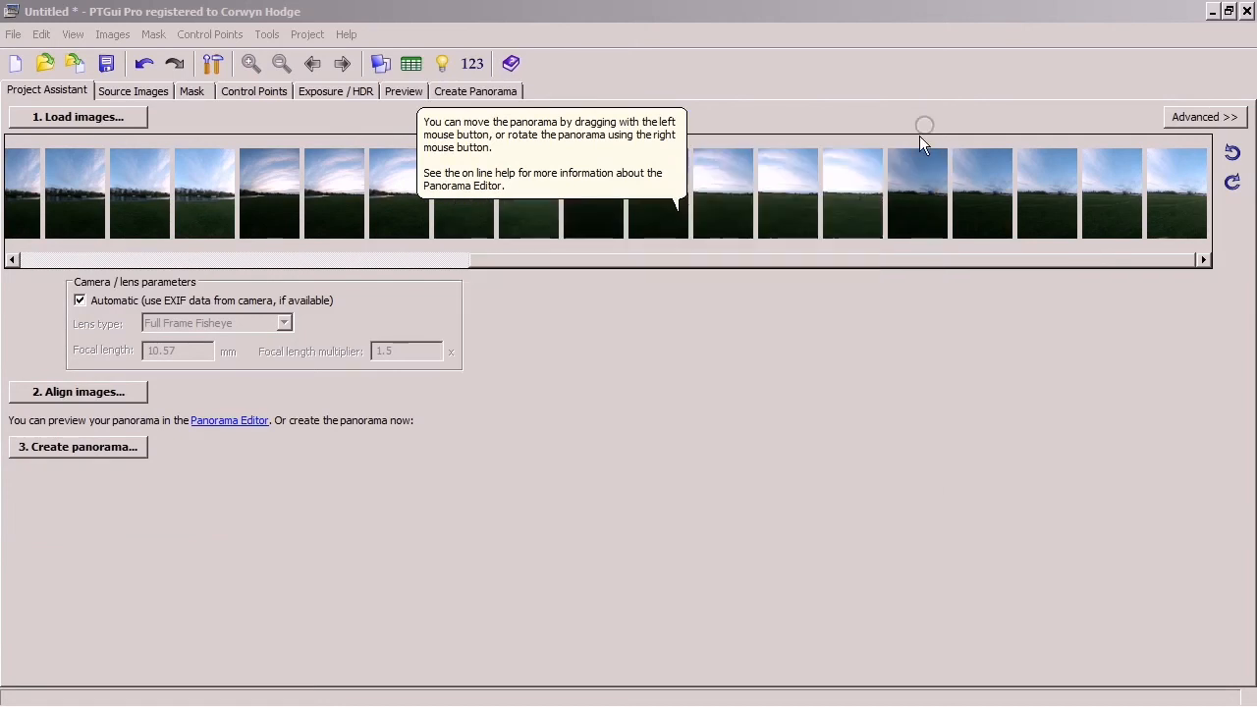
left_click(253, 91)
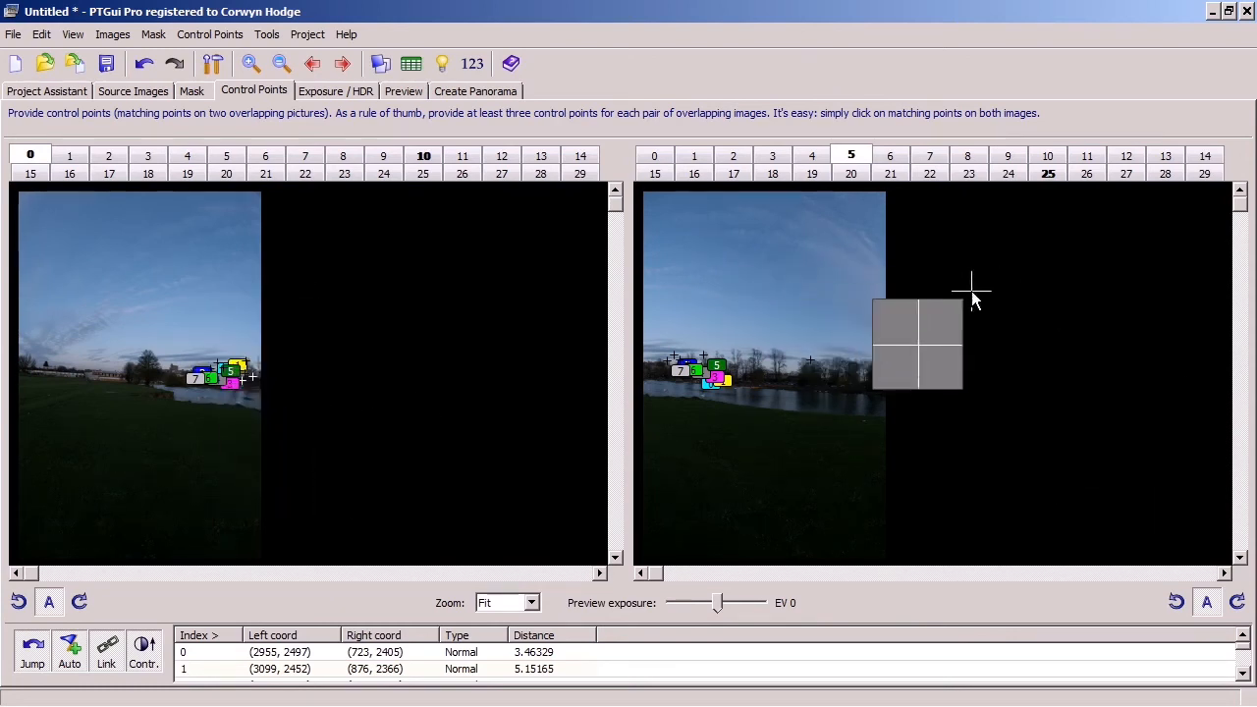
left_click(811, 360)
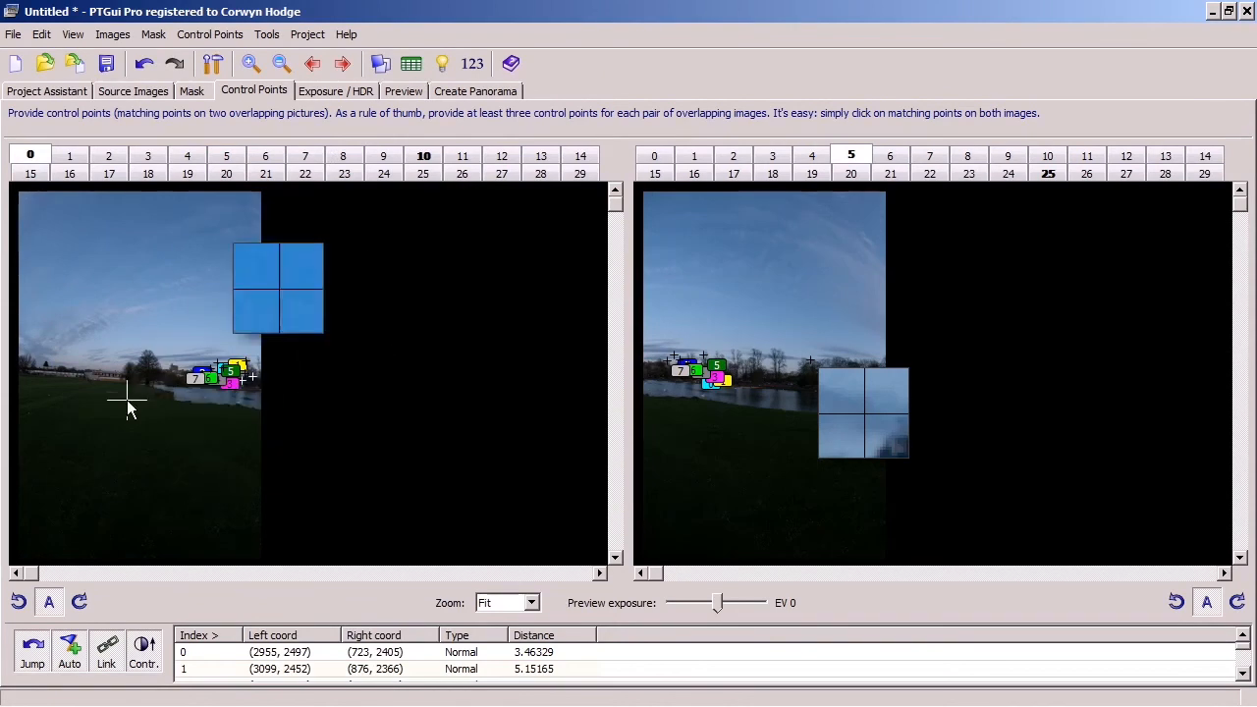
- Set the panorama's output dimensions to the maximum size with no loss of detail
left_click(468, 94)
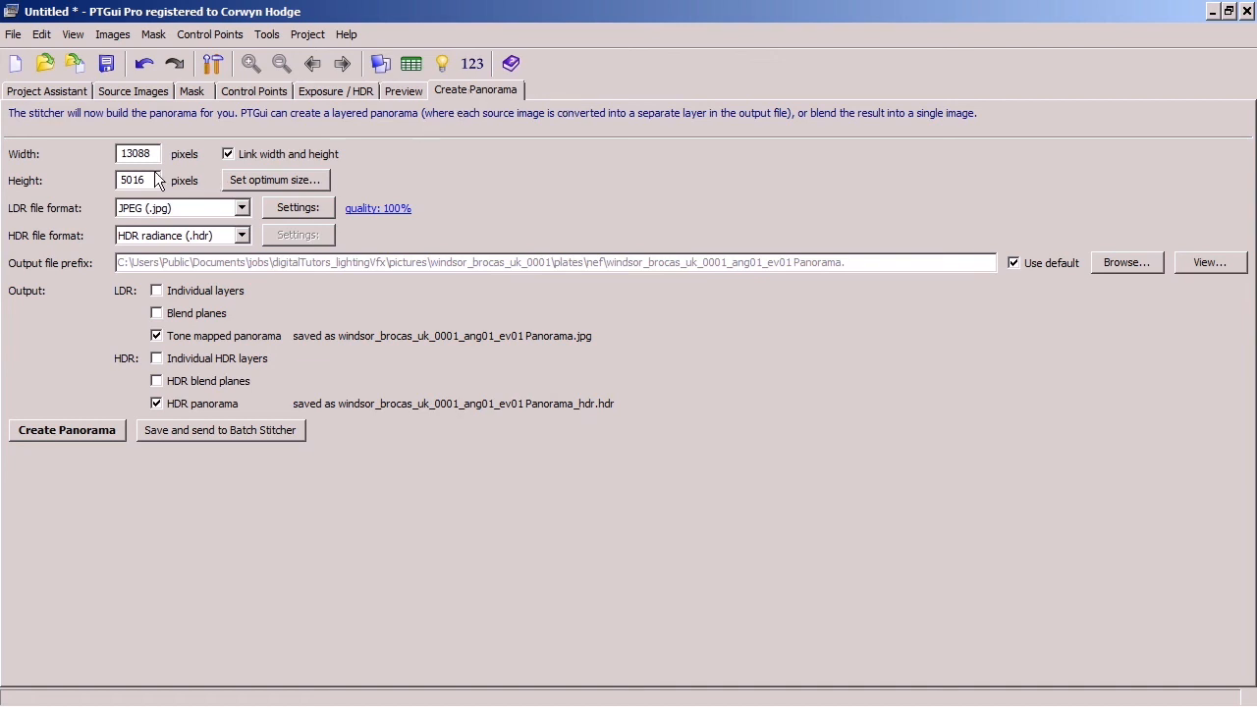
left_click(270, 180)
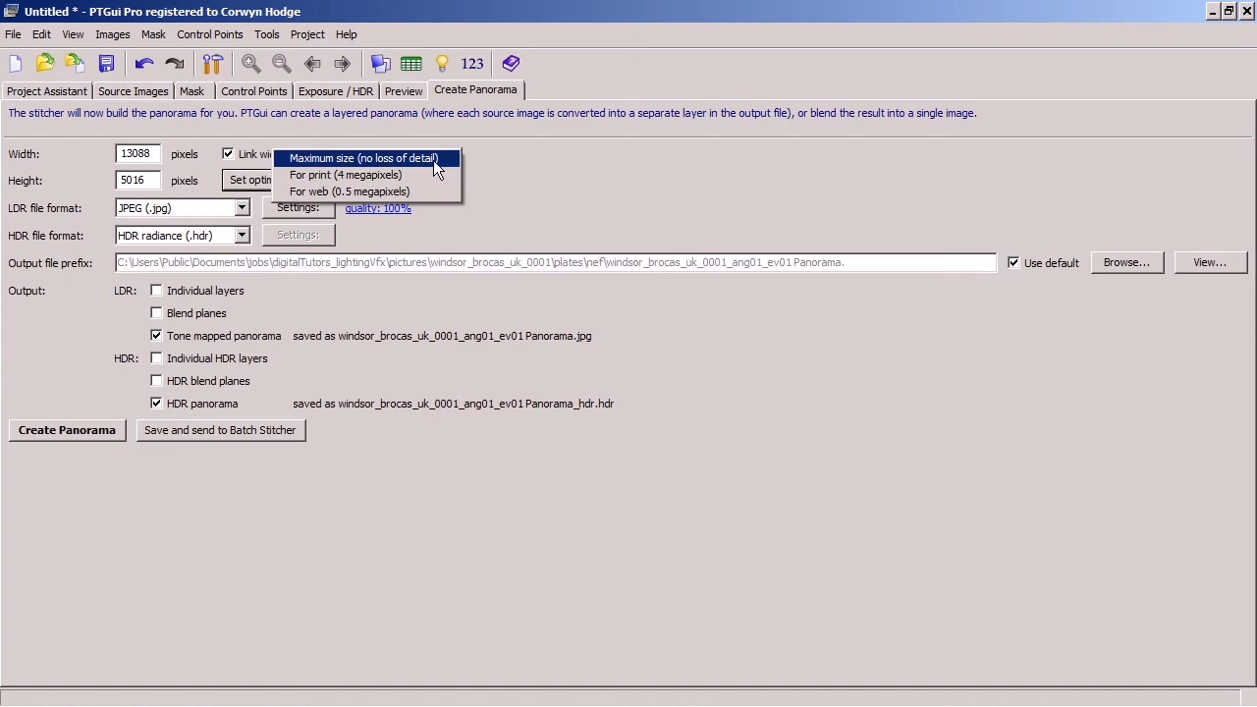
left_click(390, 157)
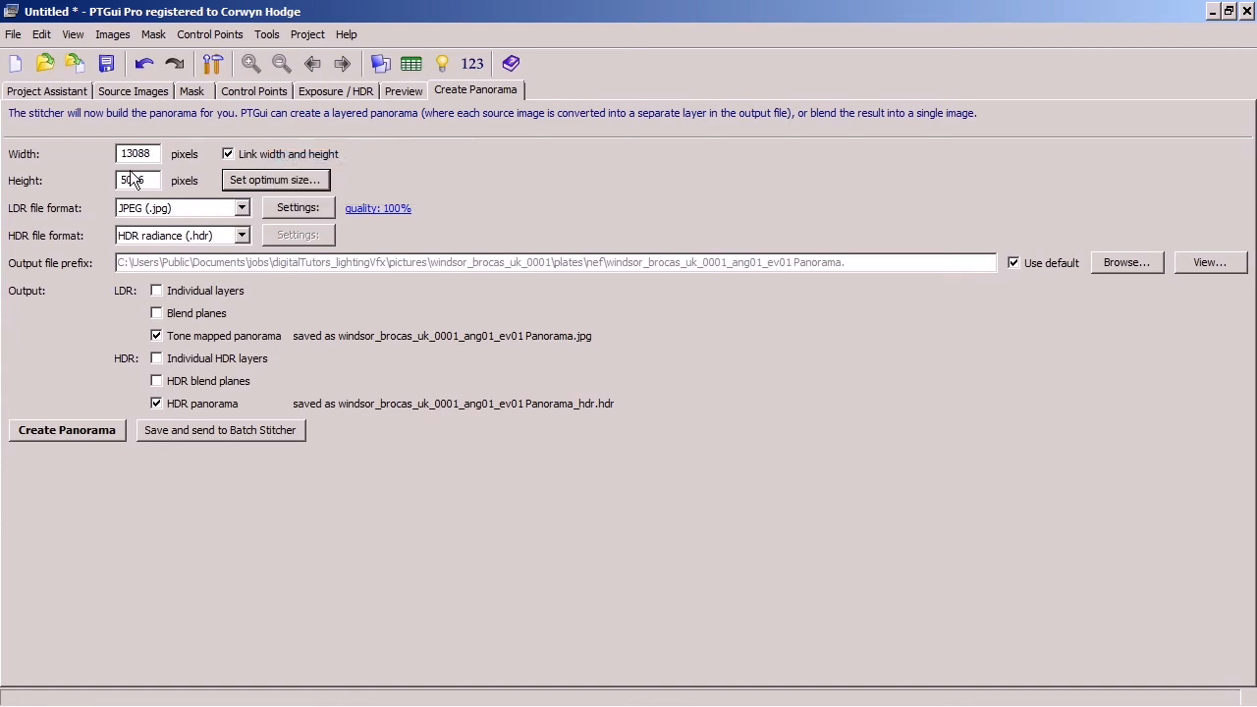
left_click_drag(153, 155, 117, 153)
- Keep JPEG as the LDR file format and set the HDR file format to OpenEXR (.exr)
left_click(242, 207)
left_click(241, 207)
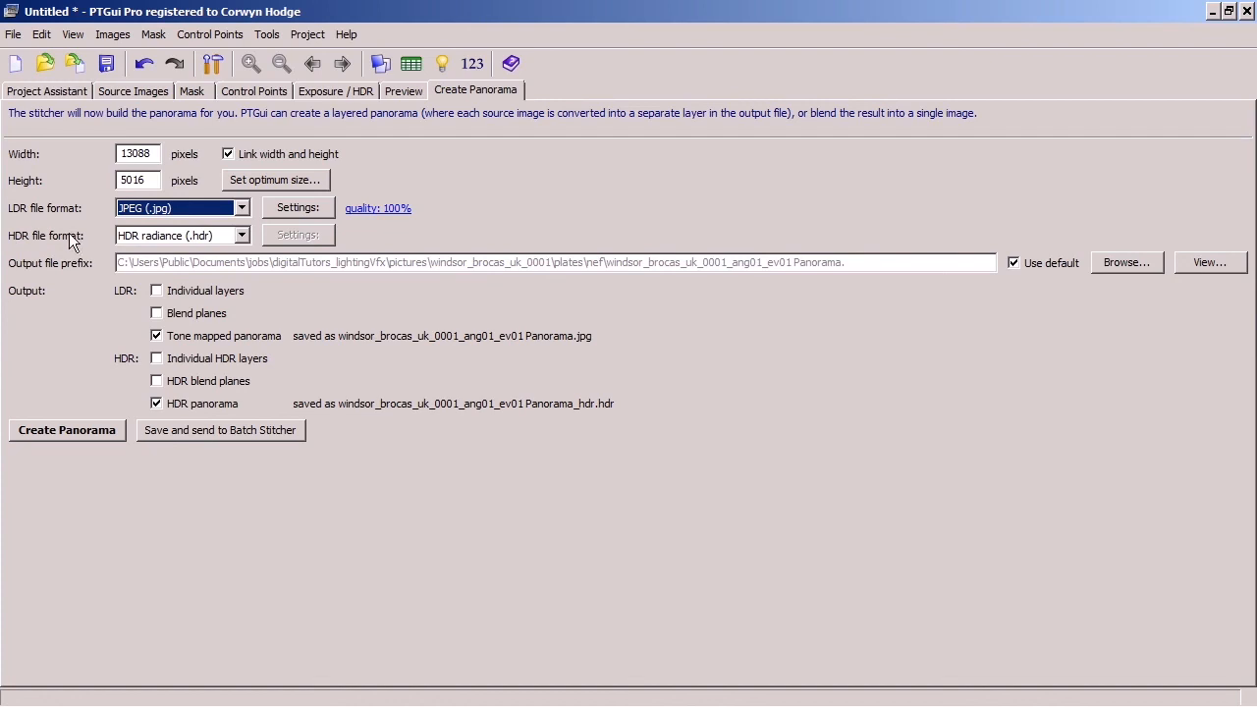
left_click(241, 236)
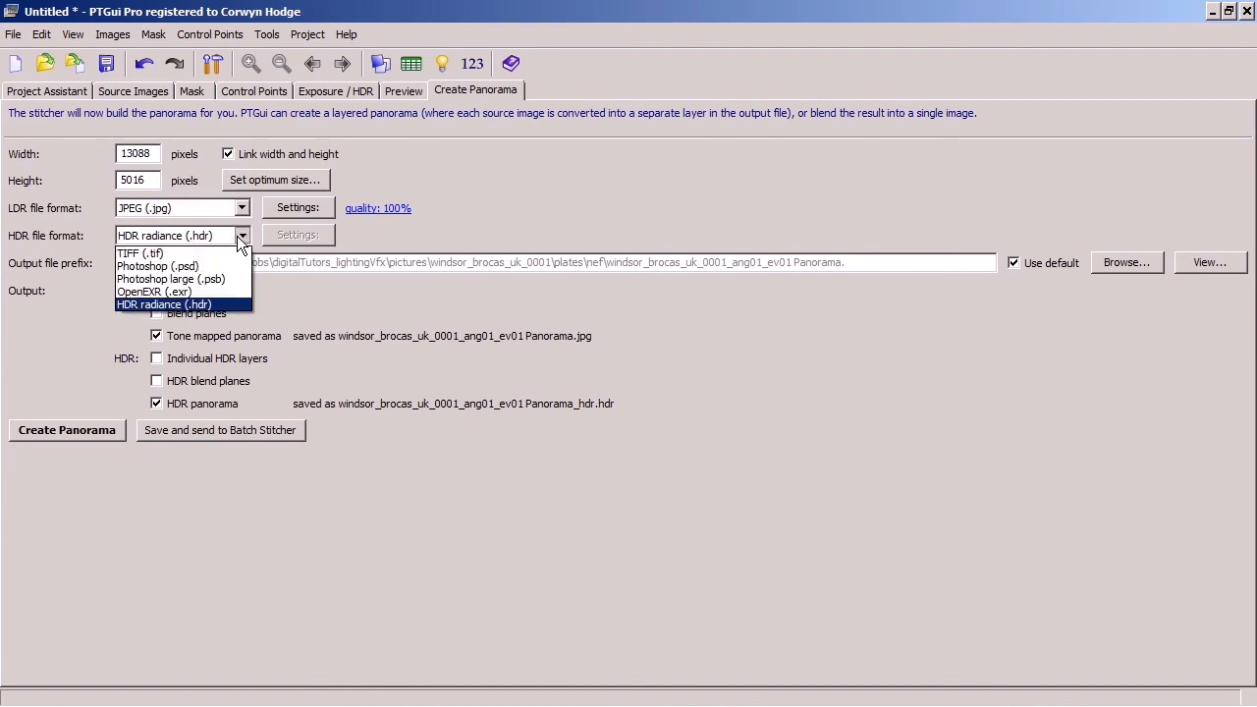
left_click(224, 292)
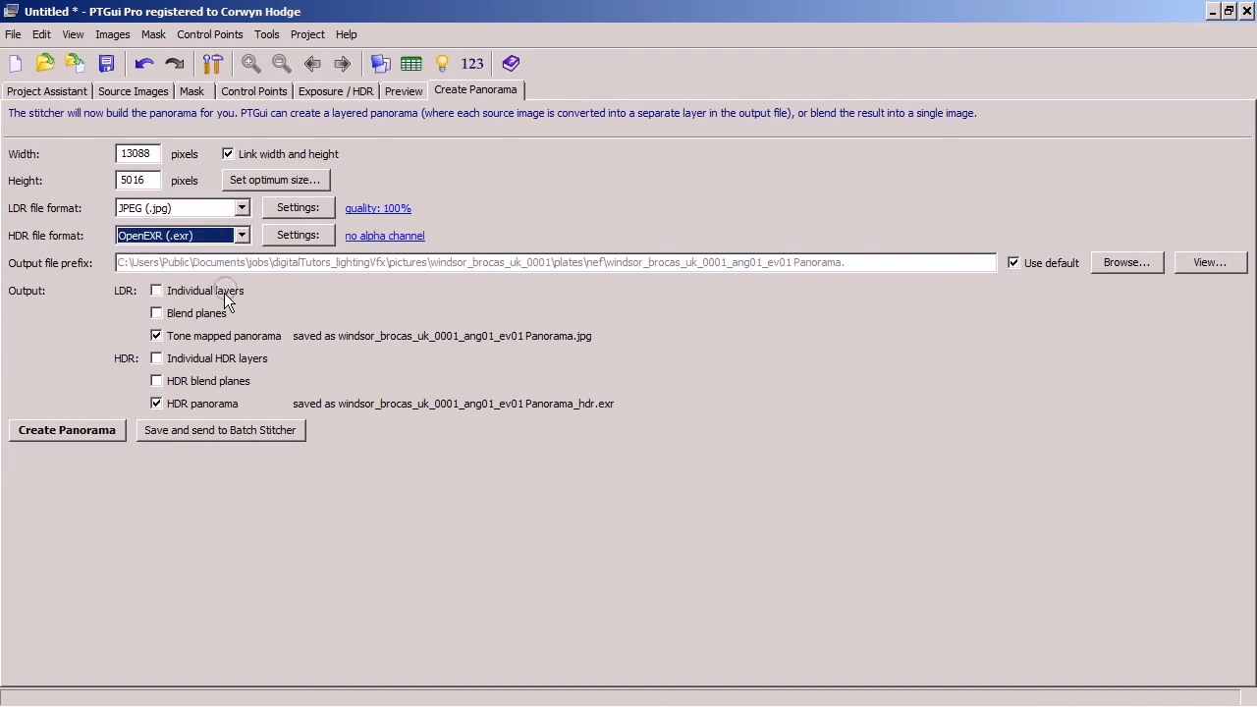
- Choose the raw folder inside windsor_brocas_uk_0001\panoramas as the save location for the panorama output
left_click(1132, 269)
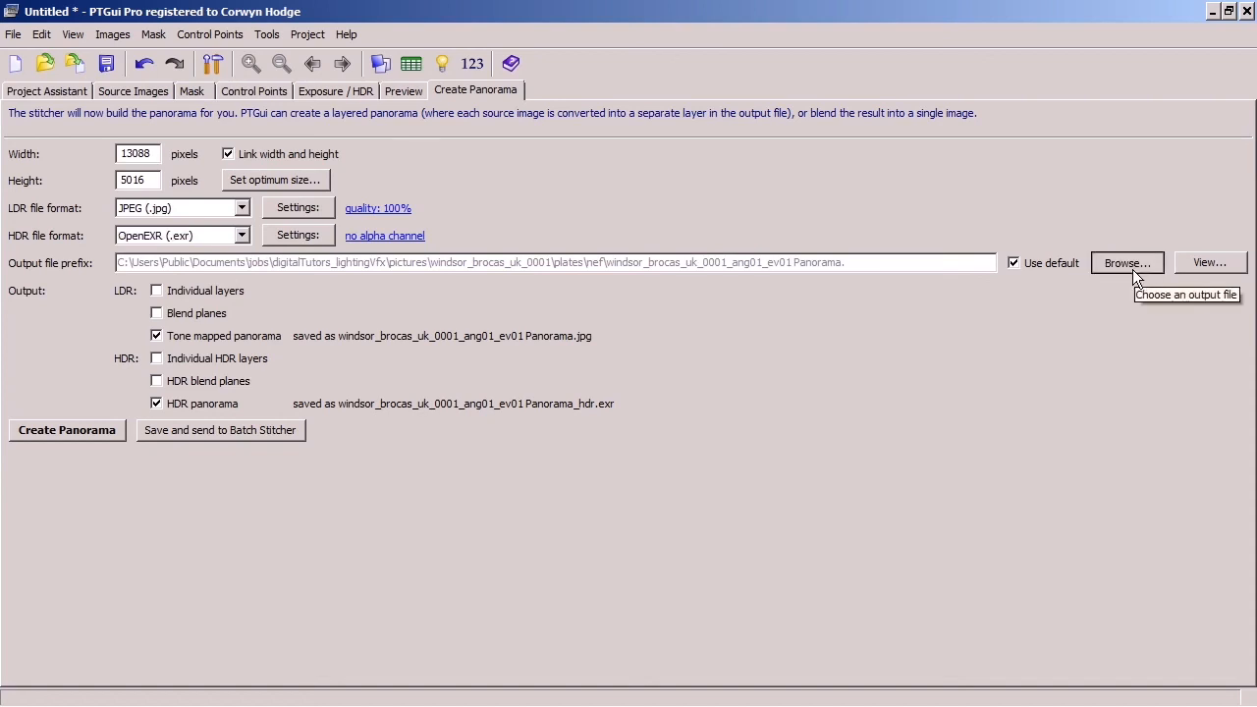
left_click_drag(371, 72, 594, 49)
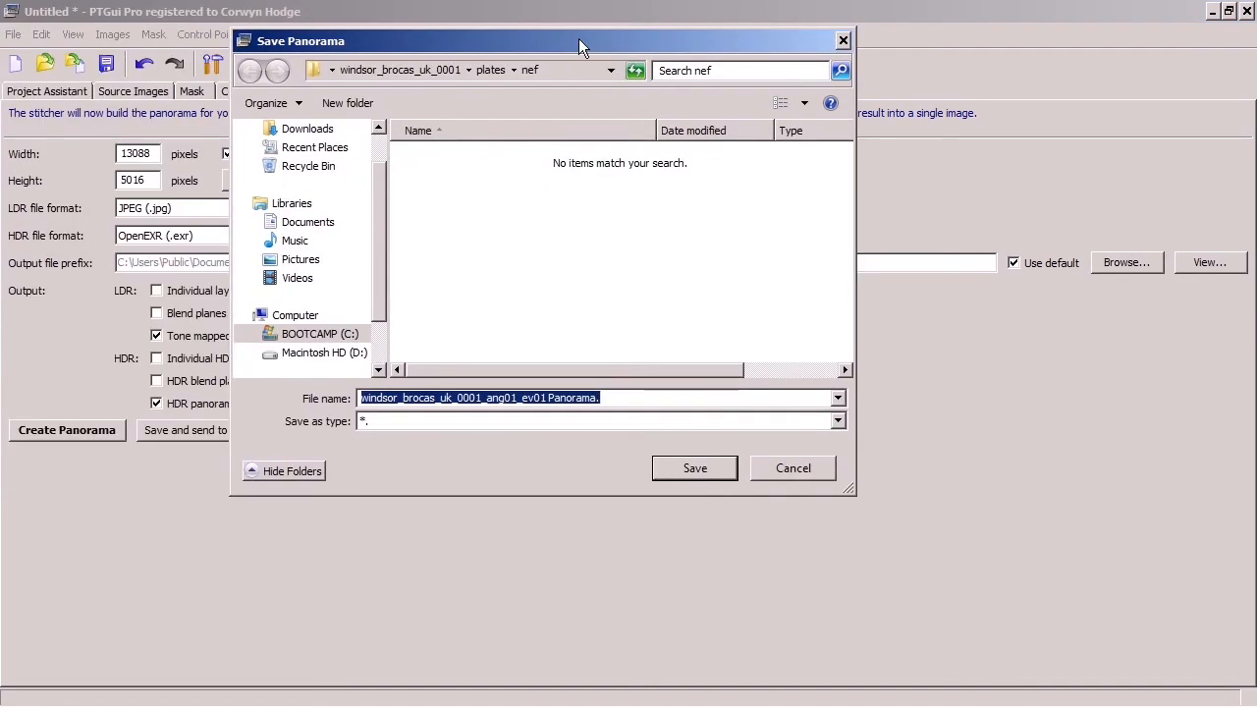
left_click(424, 71)
double_click(454, 158)
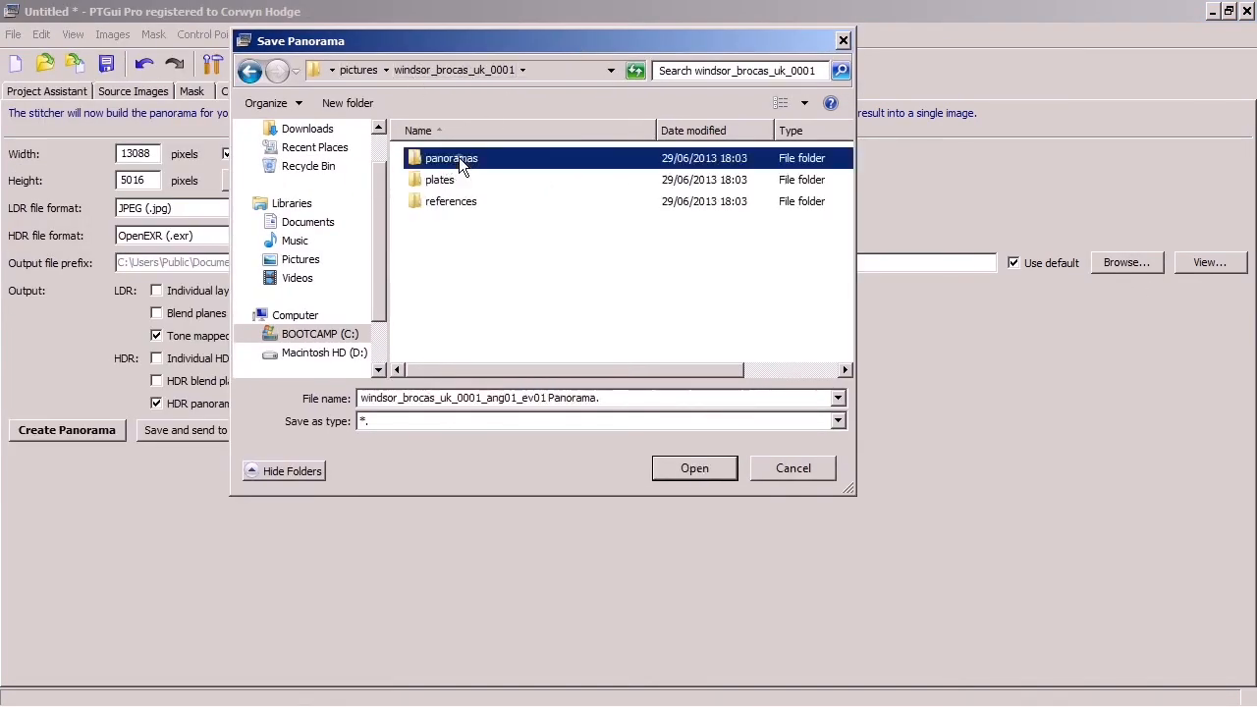
left_click(393, 69)
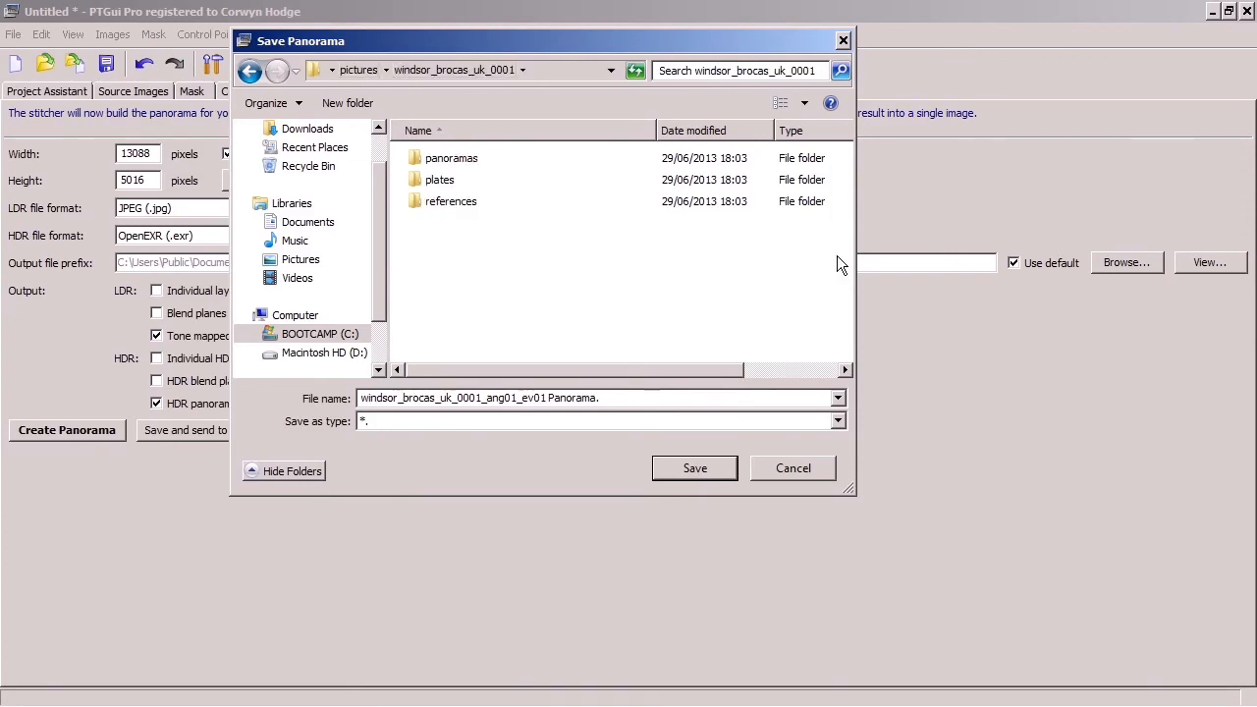
left_click_drag(856, 254, 1139, 258)
double_click(522, 157)
double_click(433, 181)
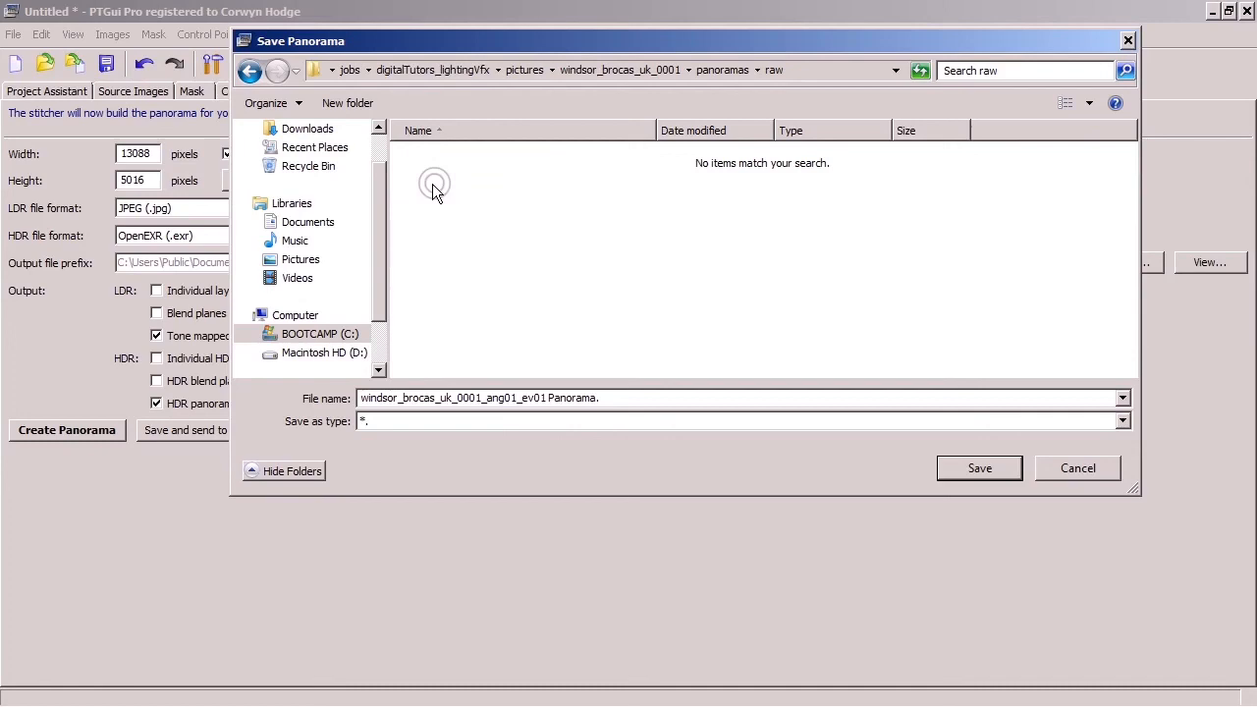
- Name the output file windsor_brocas_uk_0001.exr and save it as the panorama's output prefix
left_click(619, 396)
double_click(645, 396)
left_click(676, 389)
key("BackSpace")
key("BackSpace")
key("BackSpace")
key("BackSpace")
key("BackSpace")
key("BackSpace")
key("BackSpace")
key("BackSpace")
key("BackSpace")
key("BackSpace")
key("BackSpace")
key("BackSpace")
key("BackSpace")
key("BackSpace")
key("BackSpace")
key("BackSpace")
key("BackSpace")
key("BackSpace")
key("BackSpace")
key("BackSpace")
key("BackSpace")
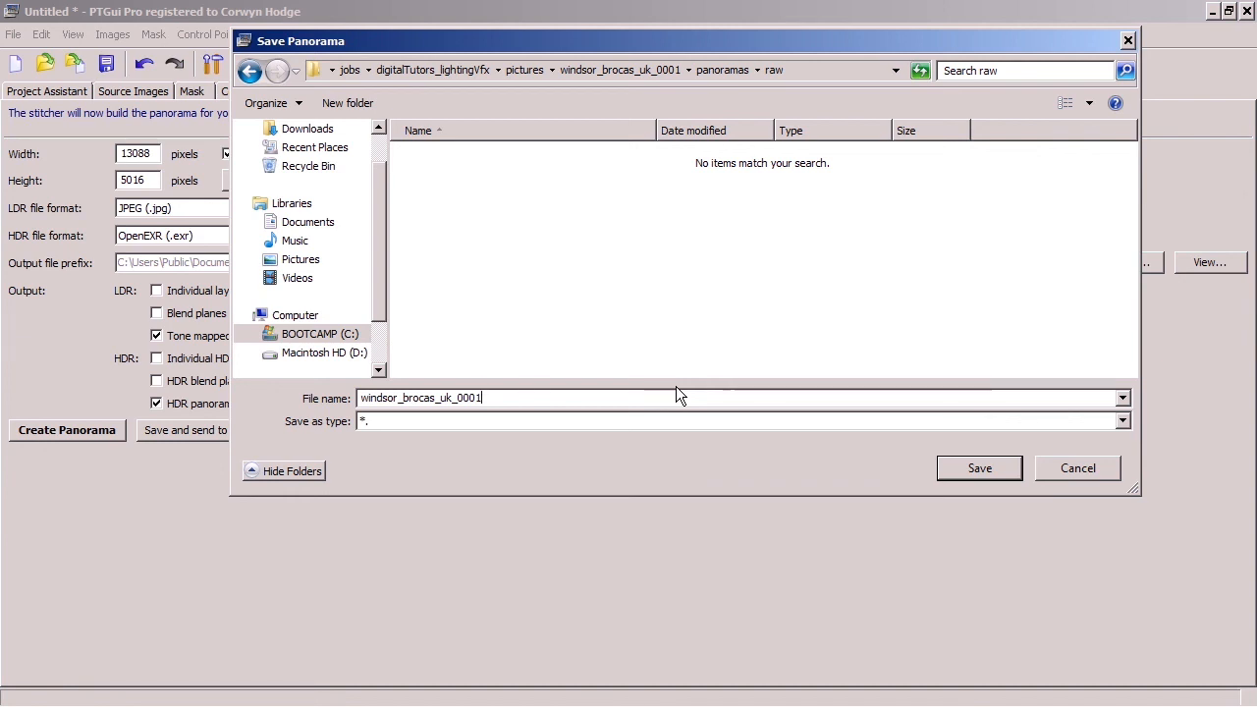
type(".exr")
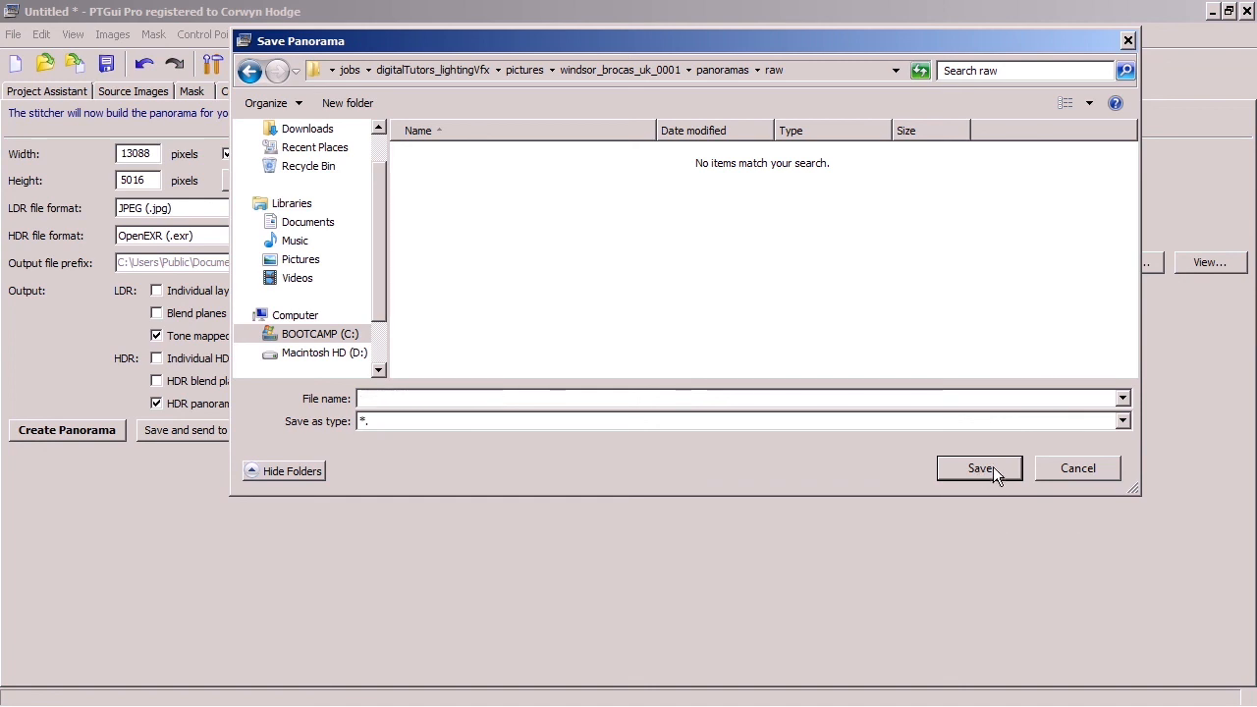
left_click(982, 469)
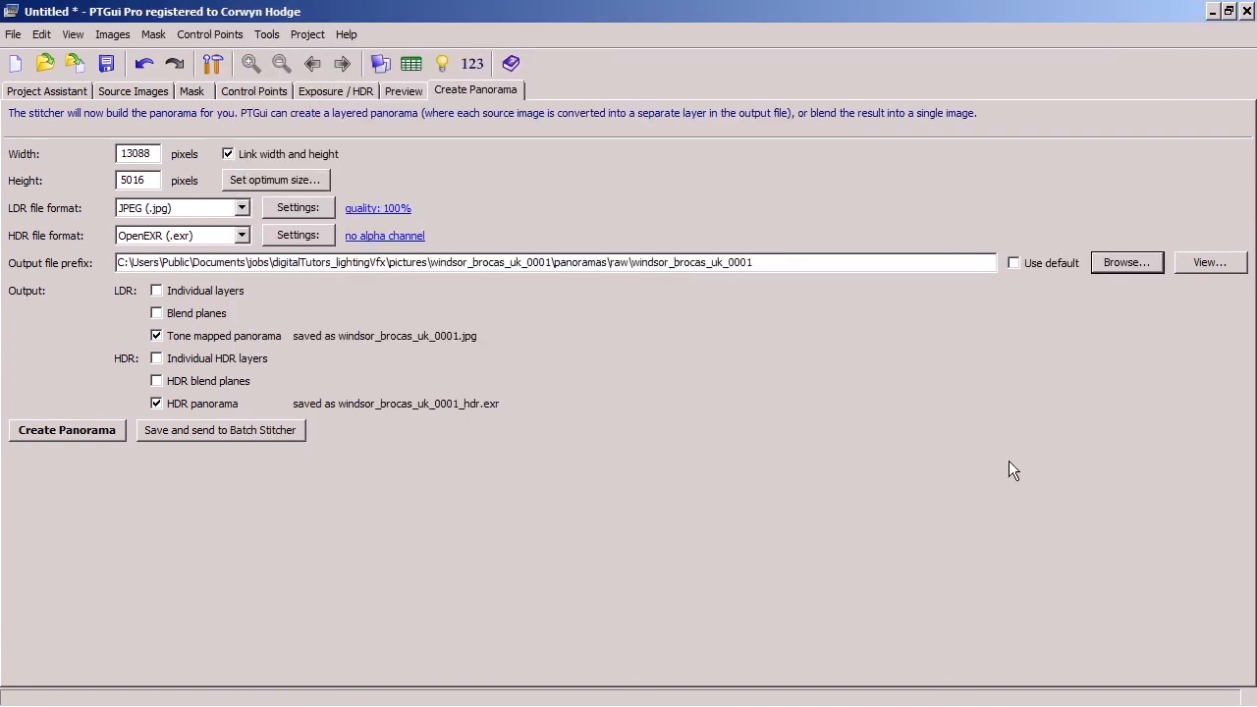
- Render the tone mapped JPEG and HDR EXR panoramas, moving the progress window slightly aside
left_click(95, 433)
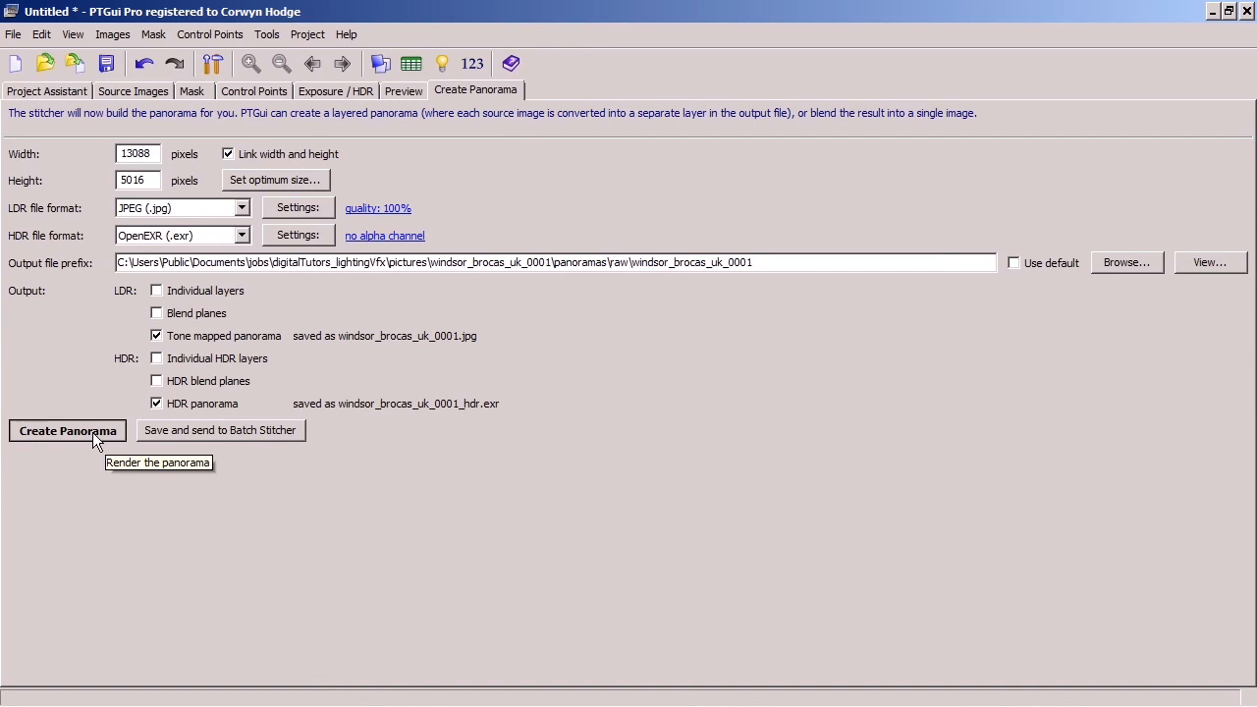
mouse_move(634, 137)
left_mouse_down()
mouse_move(621, 148)
mouse_move(651, 148)
left_mouse_up()
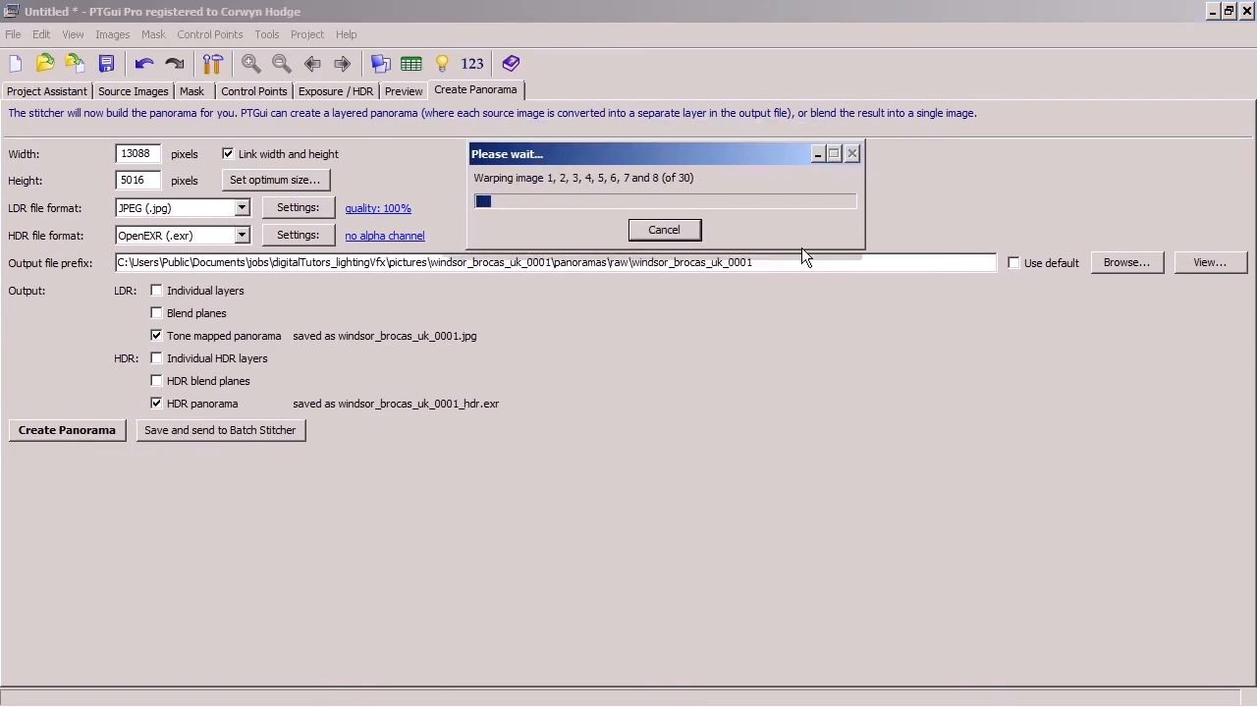